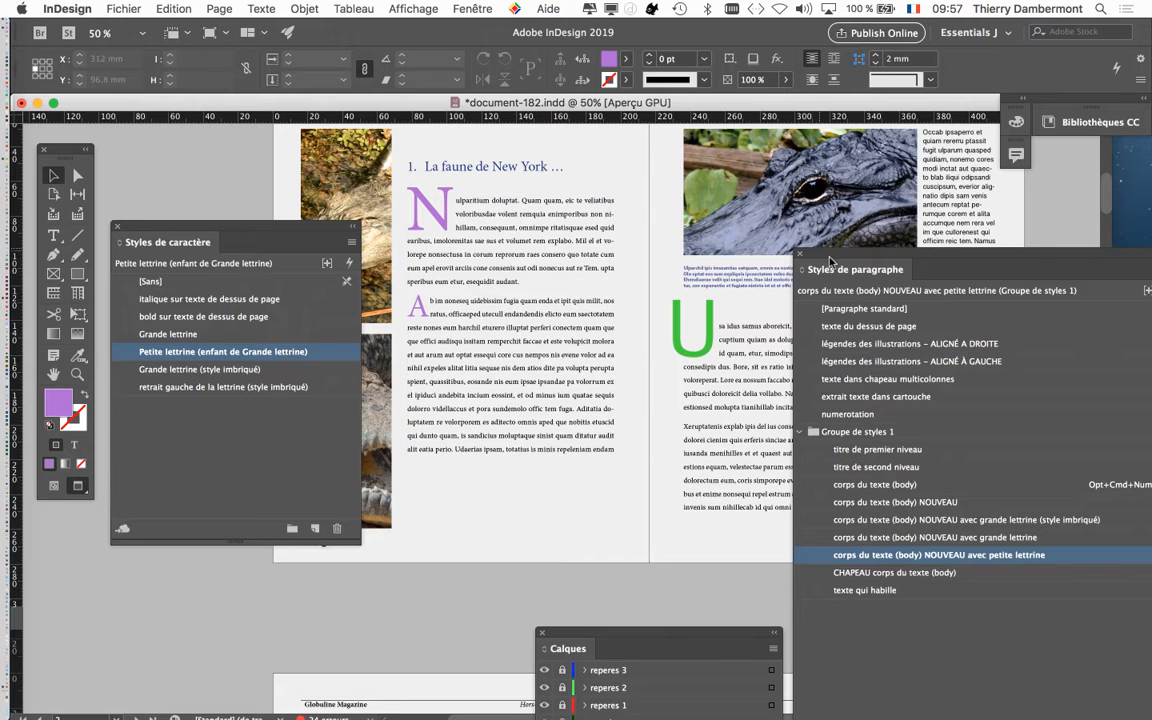
Set the character colour of the Grande lettrine character style to the green R=60 V=209 B=48
drag(829, 261, 746, 149)
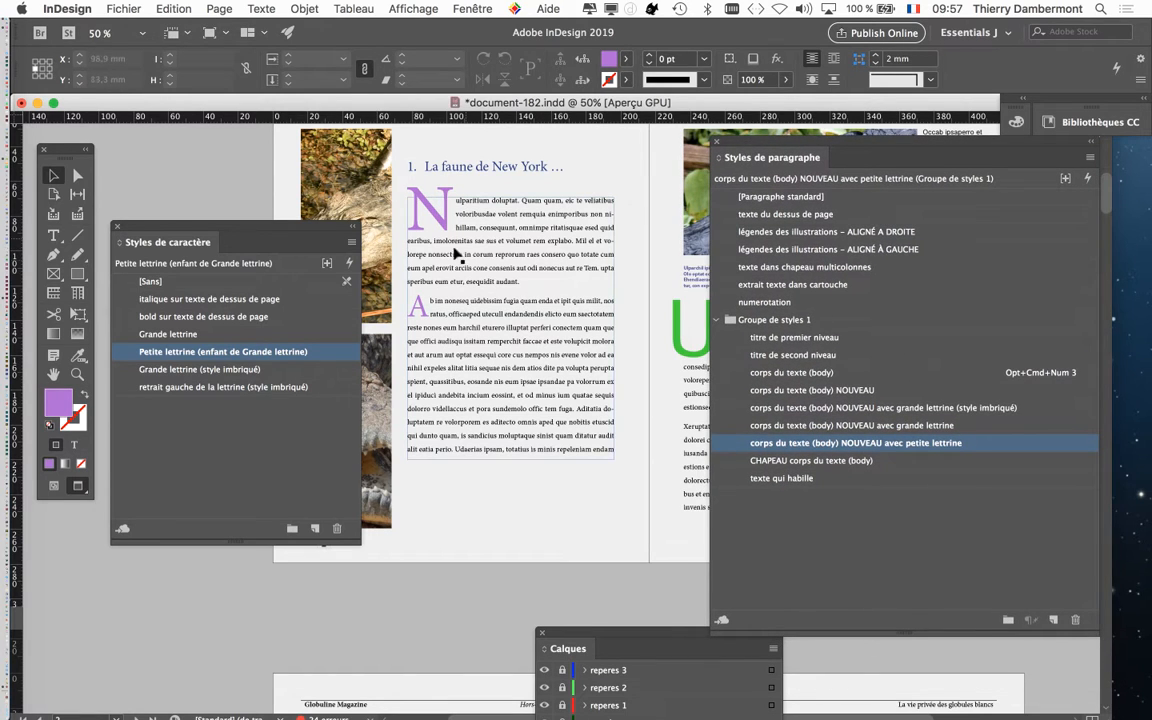
drag(335, 241, 310, 265)
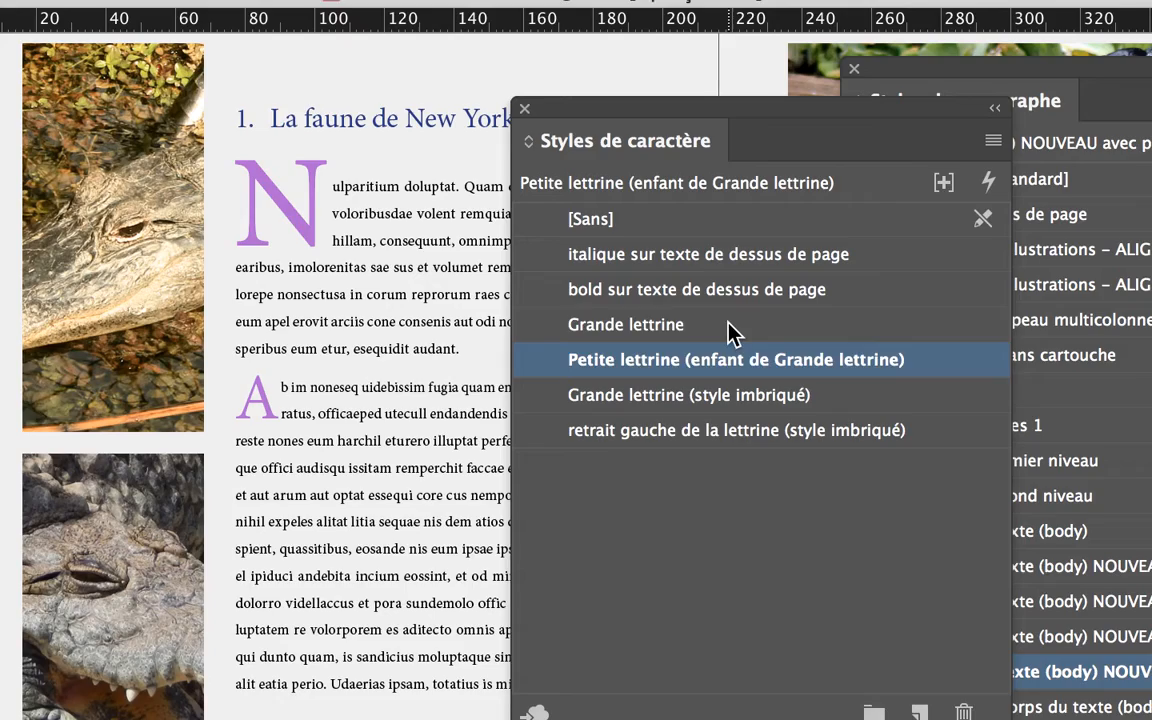
double_click(752, 367)
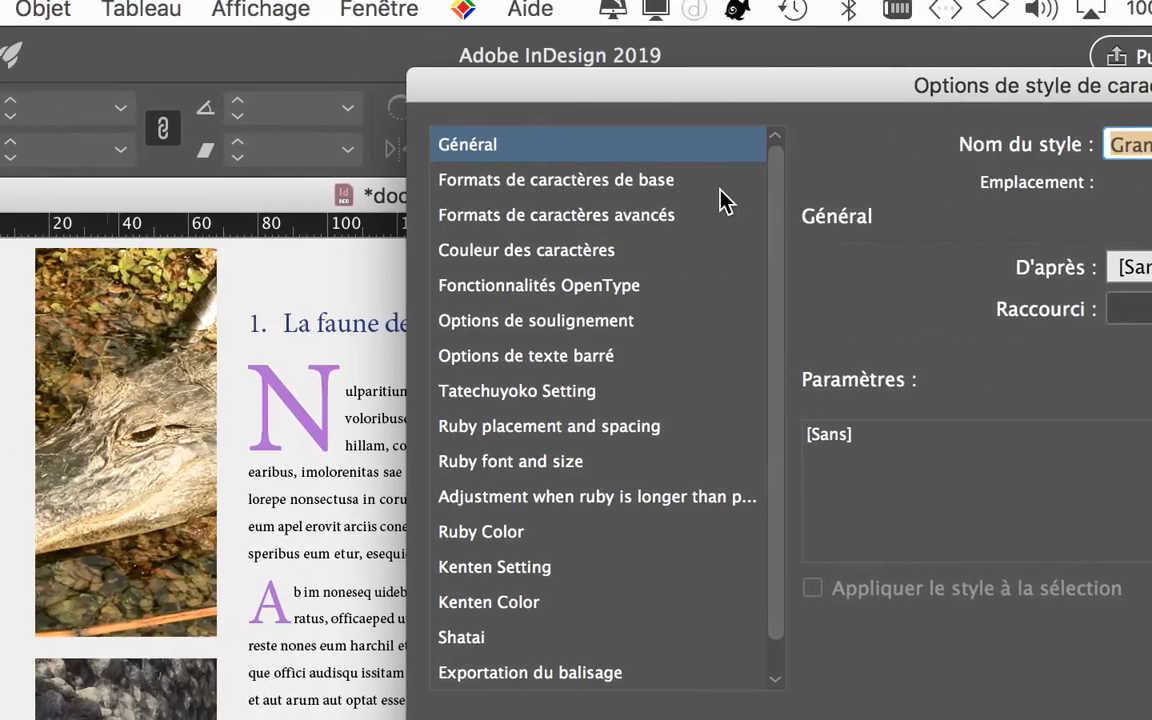
click(388, 190)
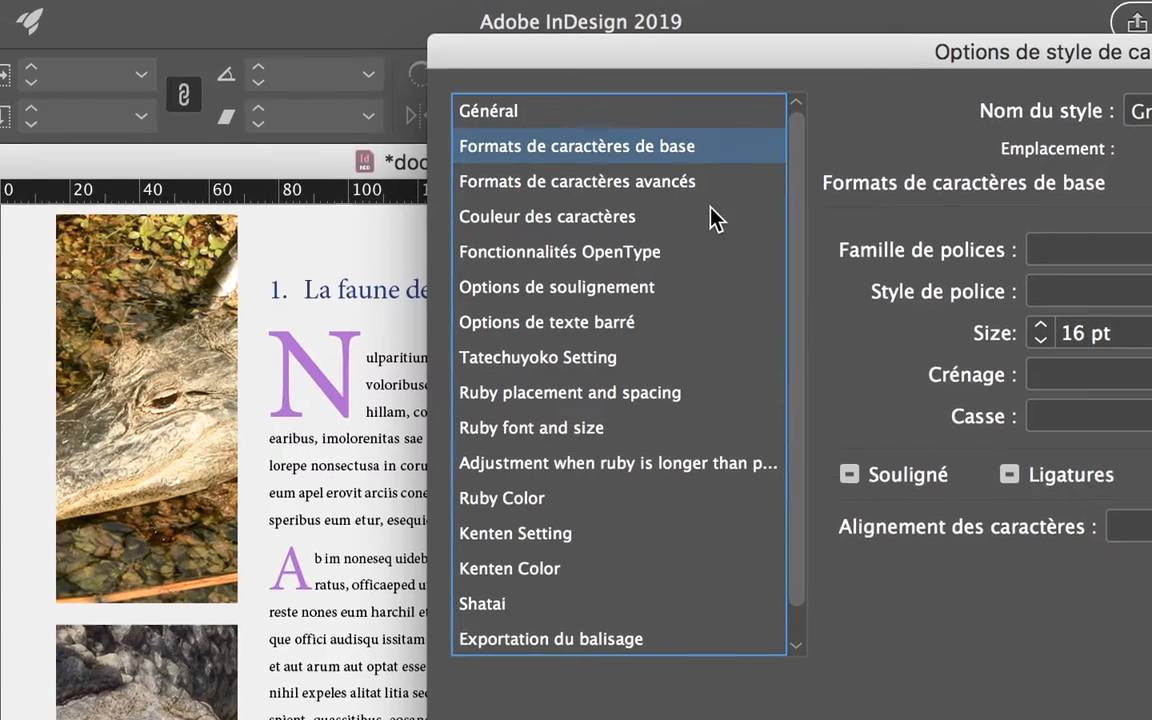
click(700, 252)
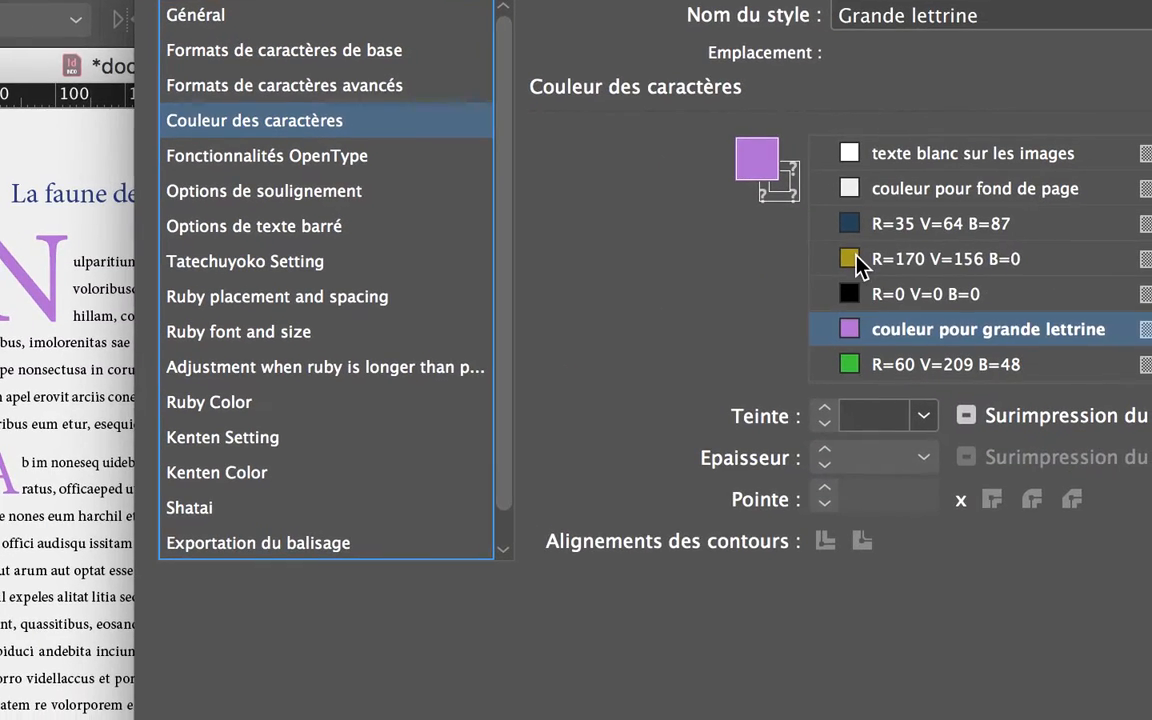
click(852, 261)
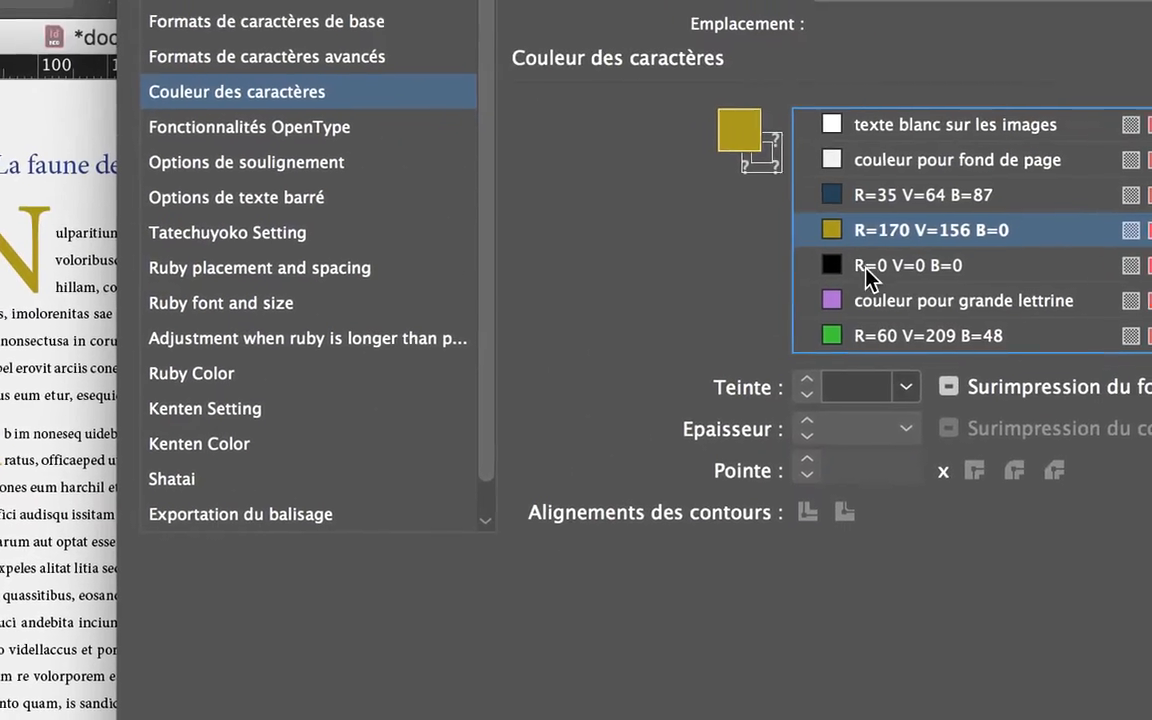
click(866, 300)
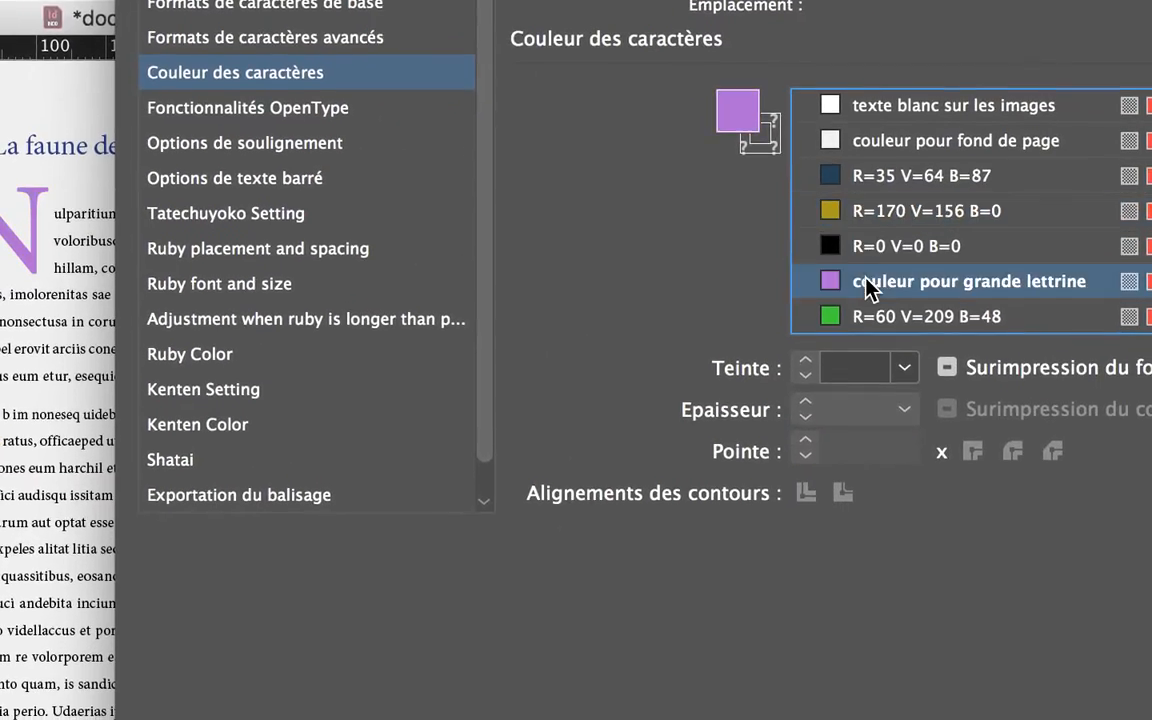
click(866, 336)
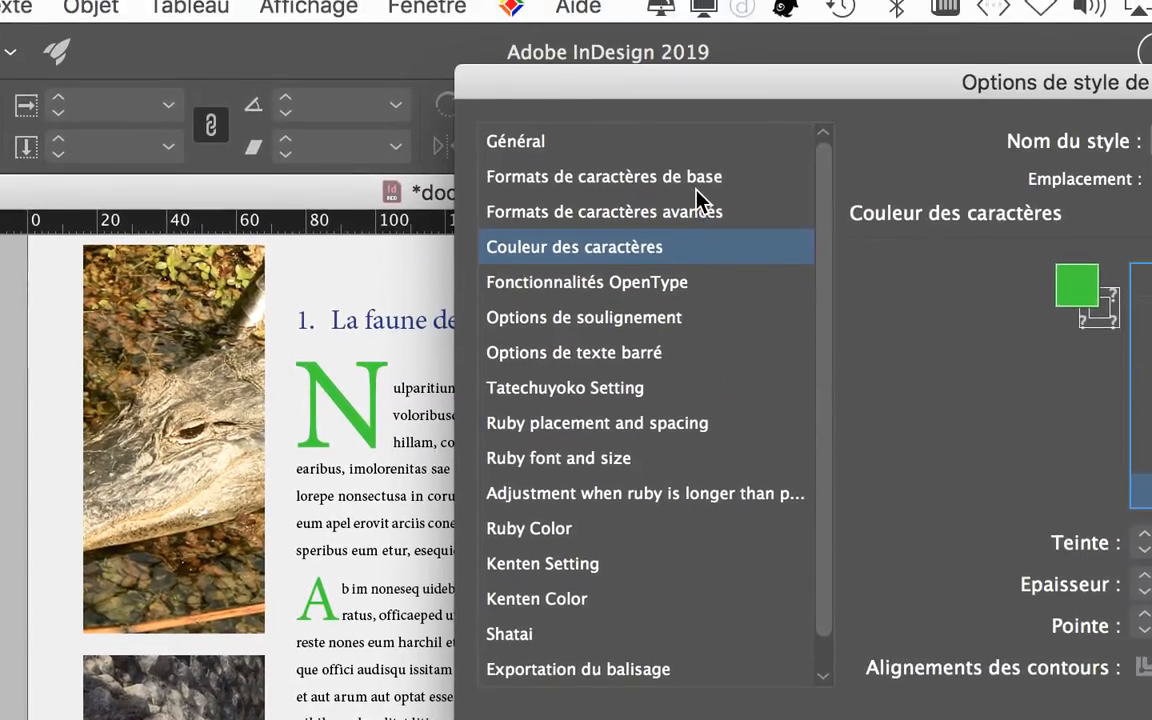
Set the Grande lettrine style's font family to Apple Chancery and apply the style changes
click(697, 186)
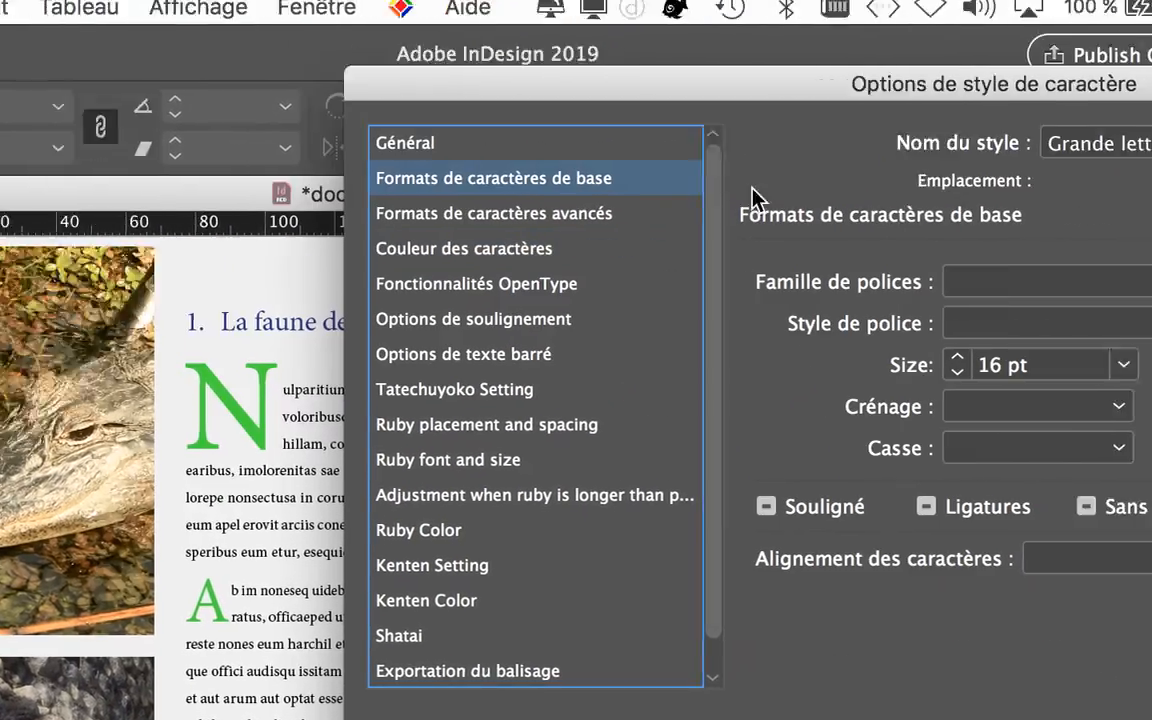
click(1151, 280)
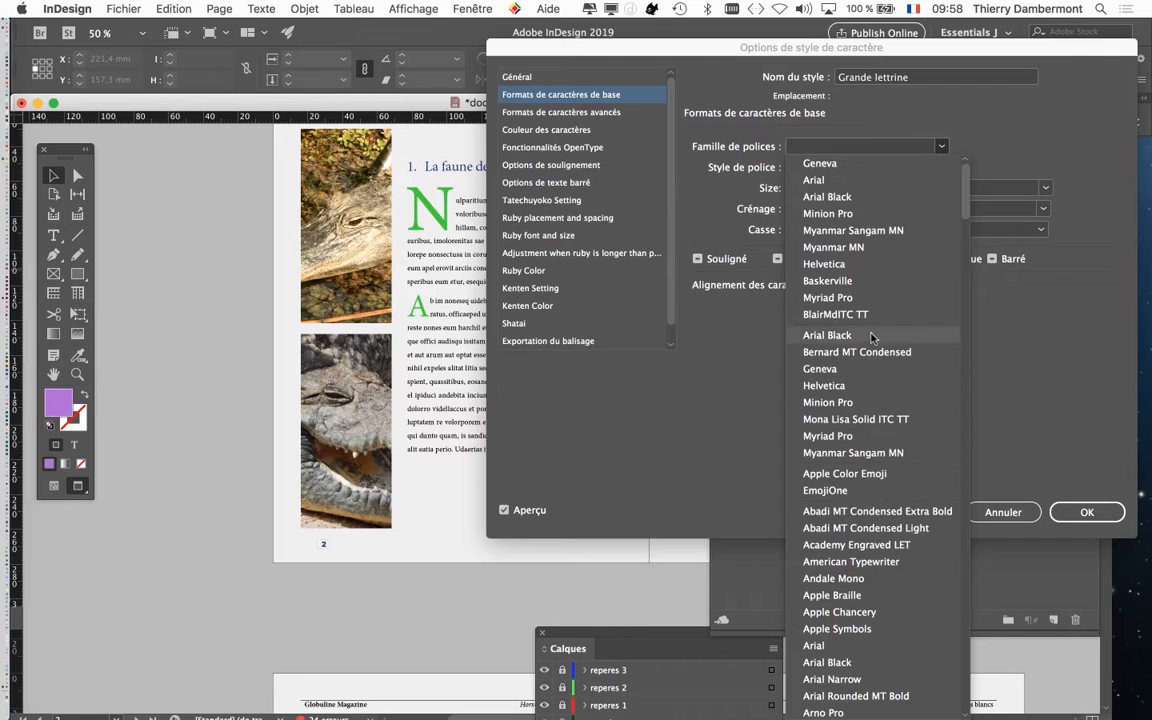
click(787, 603)
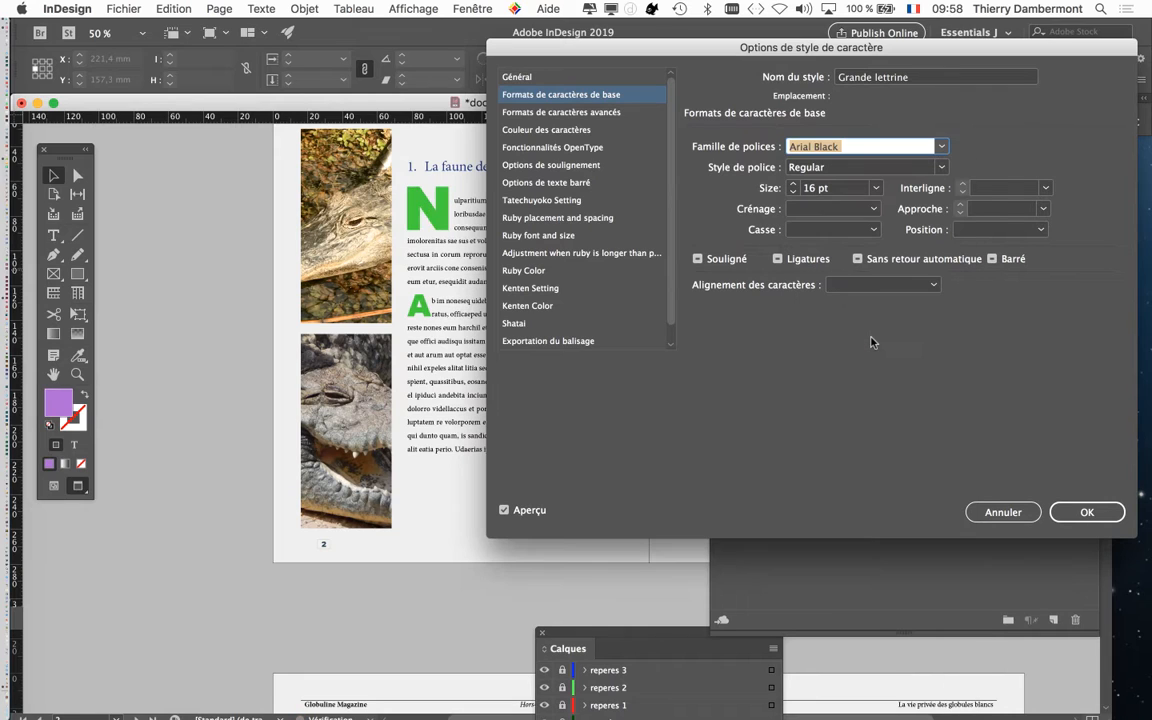
click(941, 146)
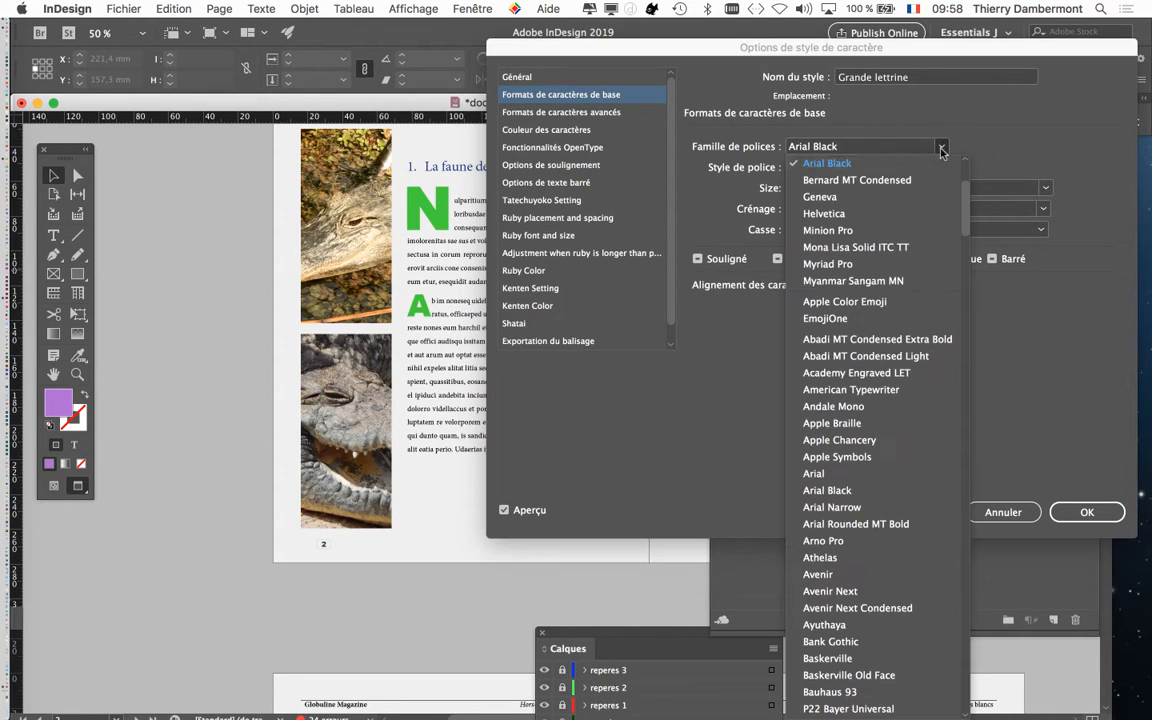
click(880, 440)
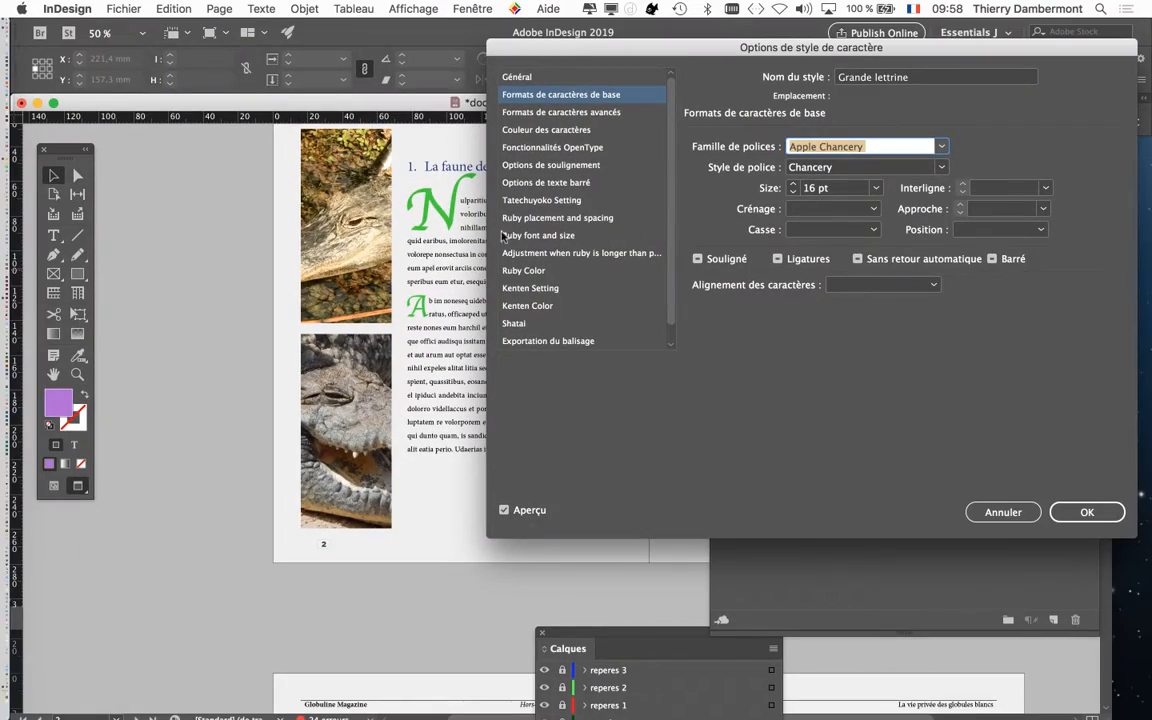
click(1110, 512)
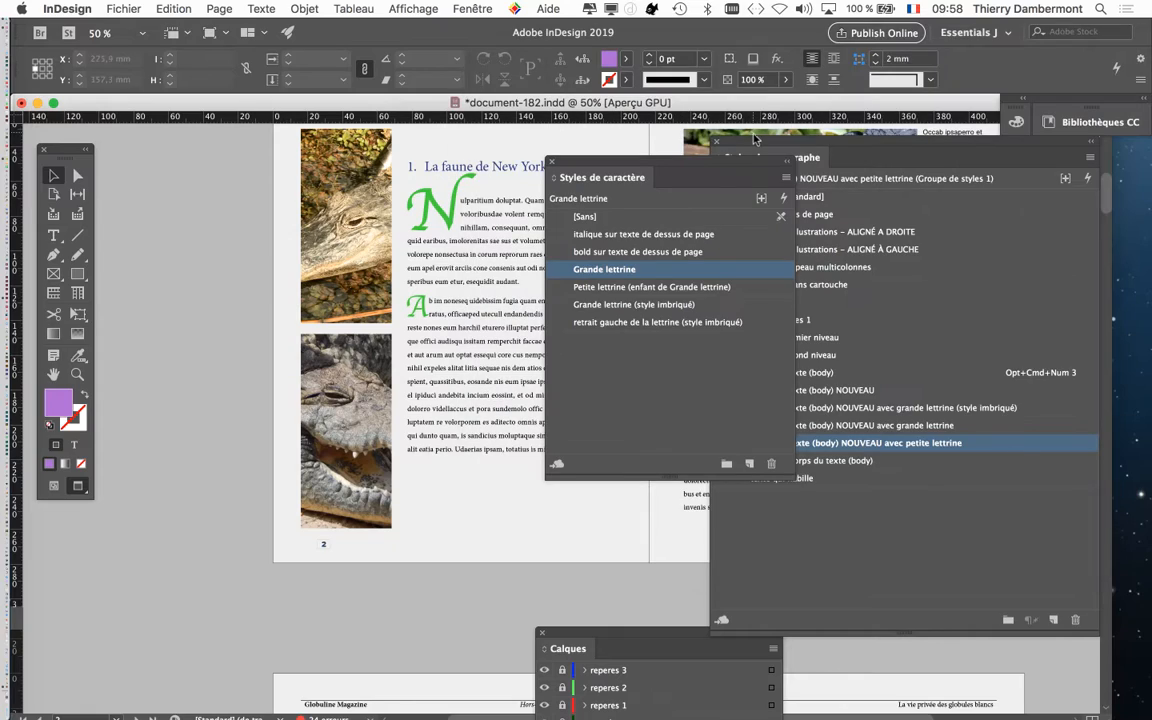
Set the character colour of the Petite lettrine (enfant de Grande lettrine) style to [Noir]
drag(716, 165, 751, 111)
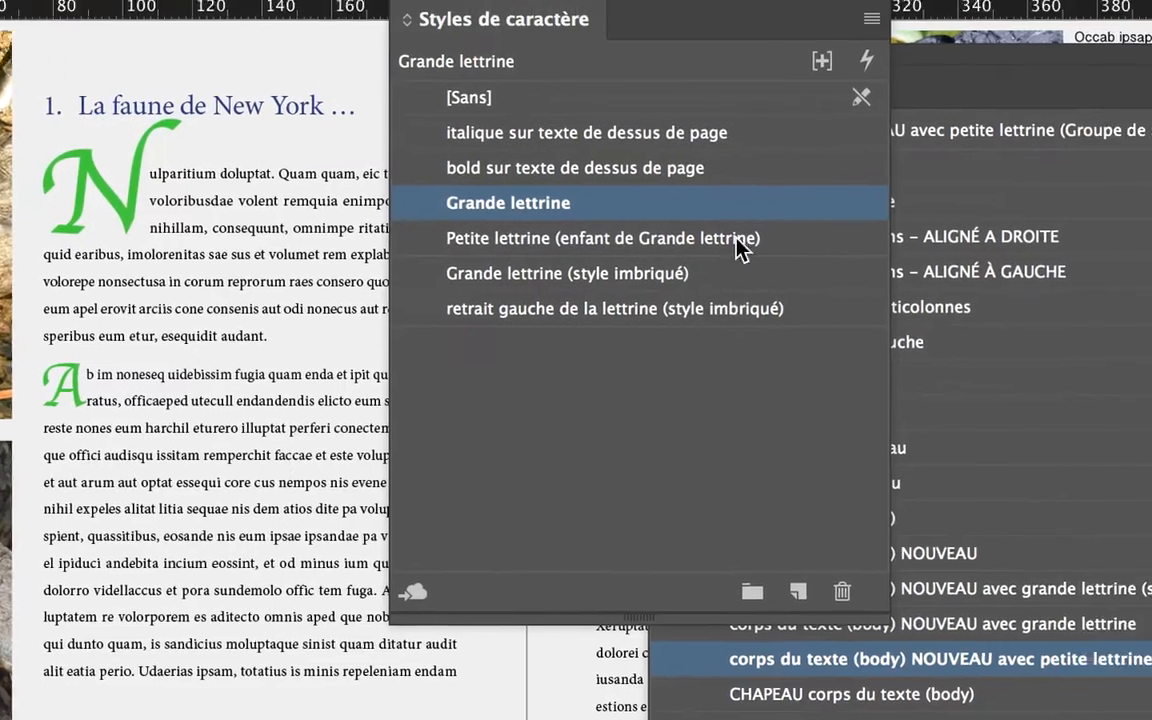
click(785, 239)
double_click(762, 250)
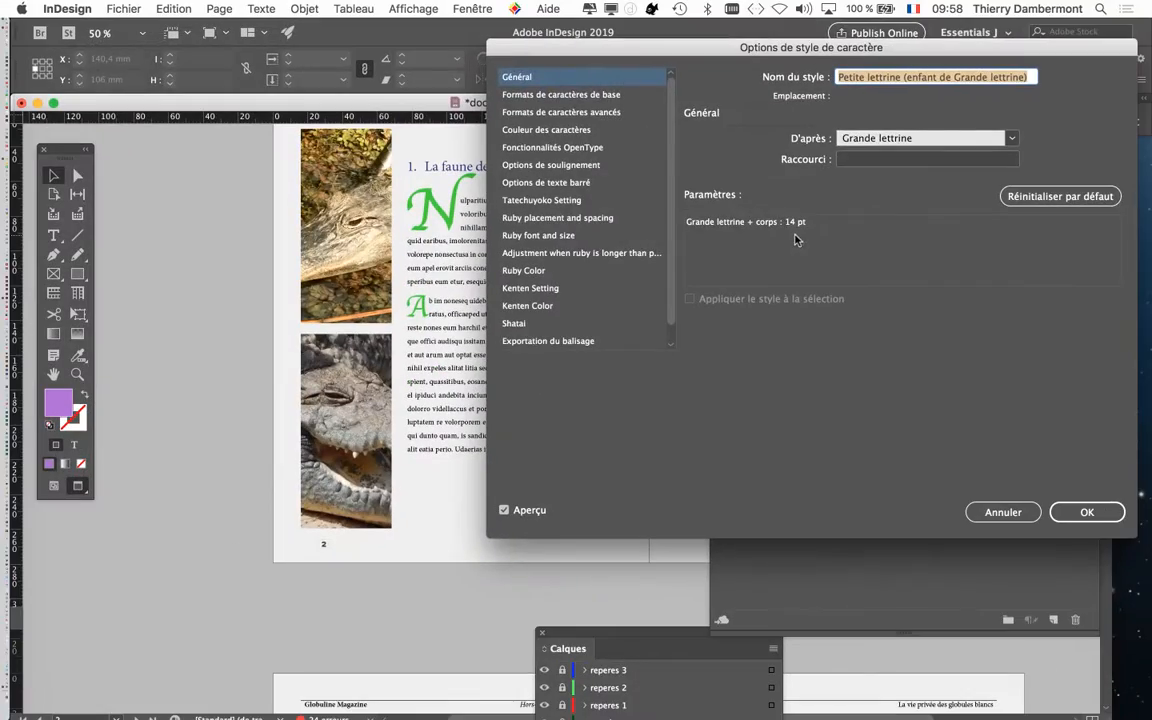
click(562, 131)
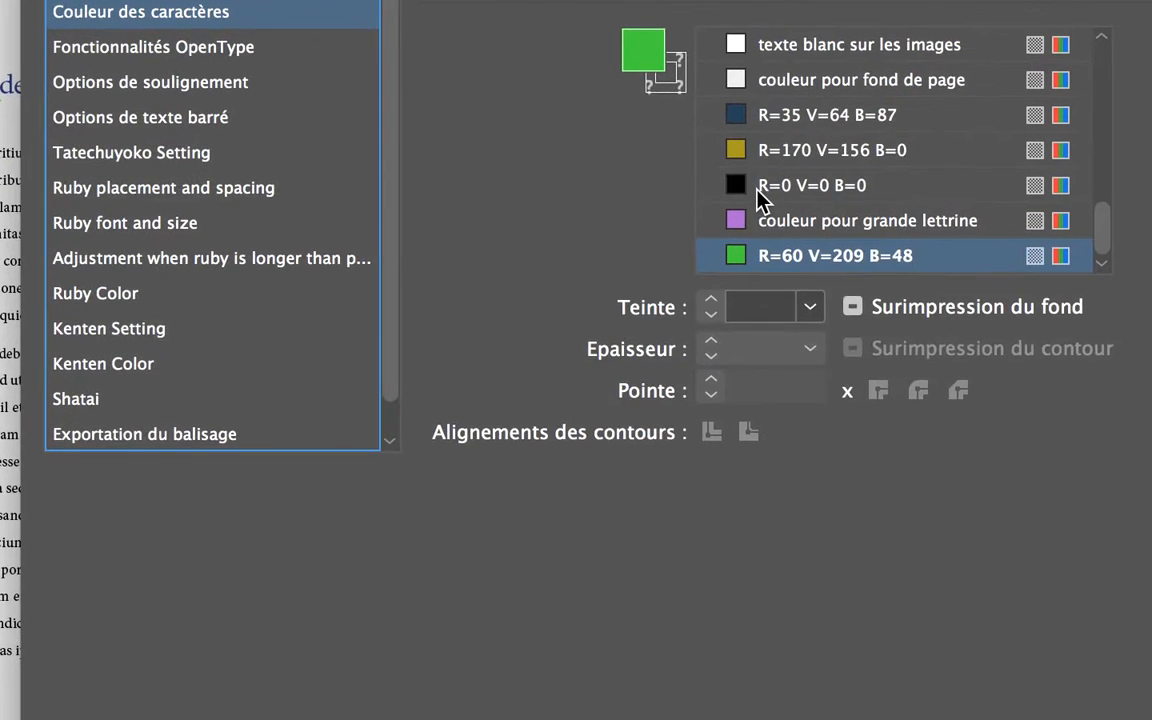
scroll(758, 196, up, 10)
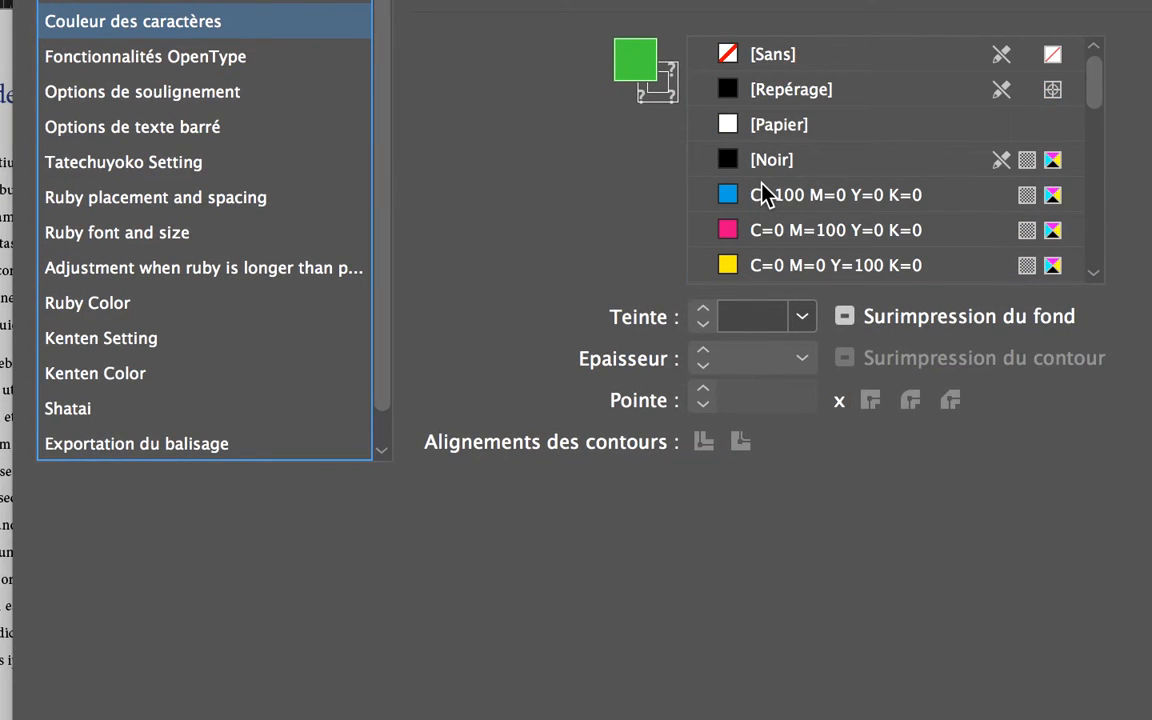
click(751, 169)
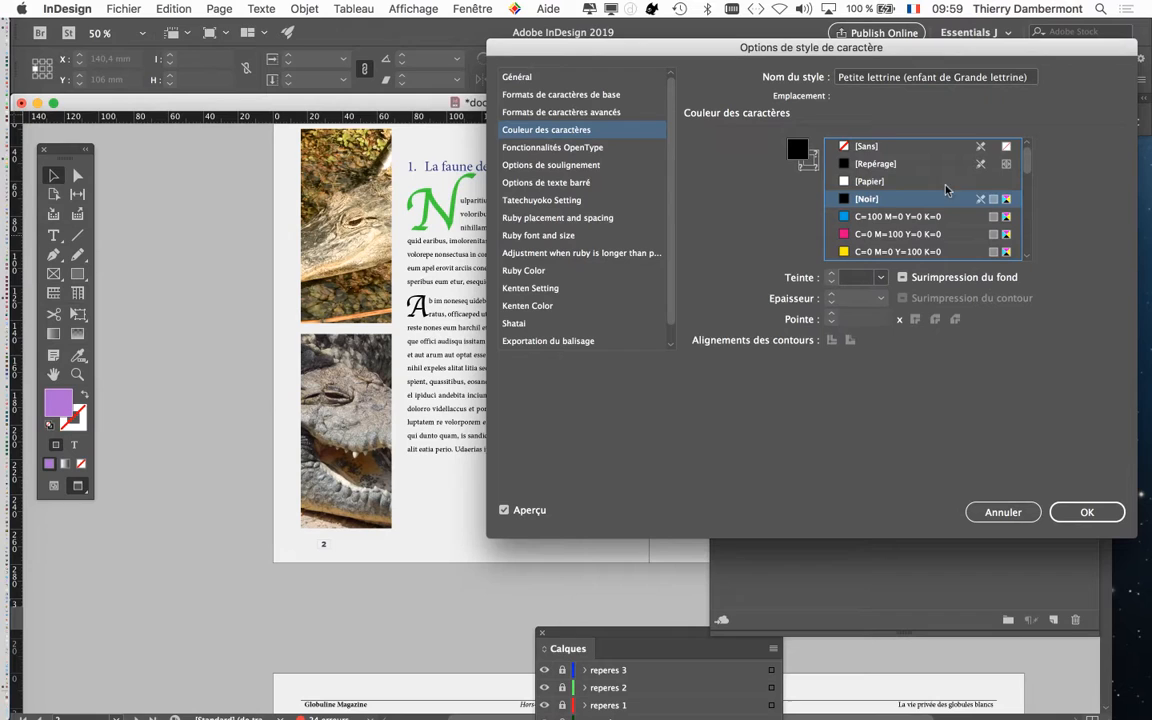
Set the tint of the Petite lettrine style's black to 60 % and apply the style changes
scroll(416, 80, down, 2)
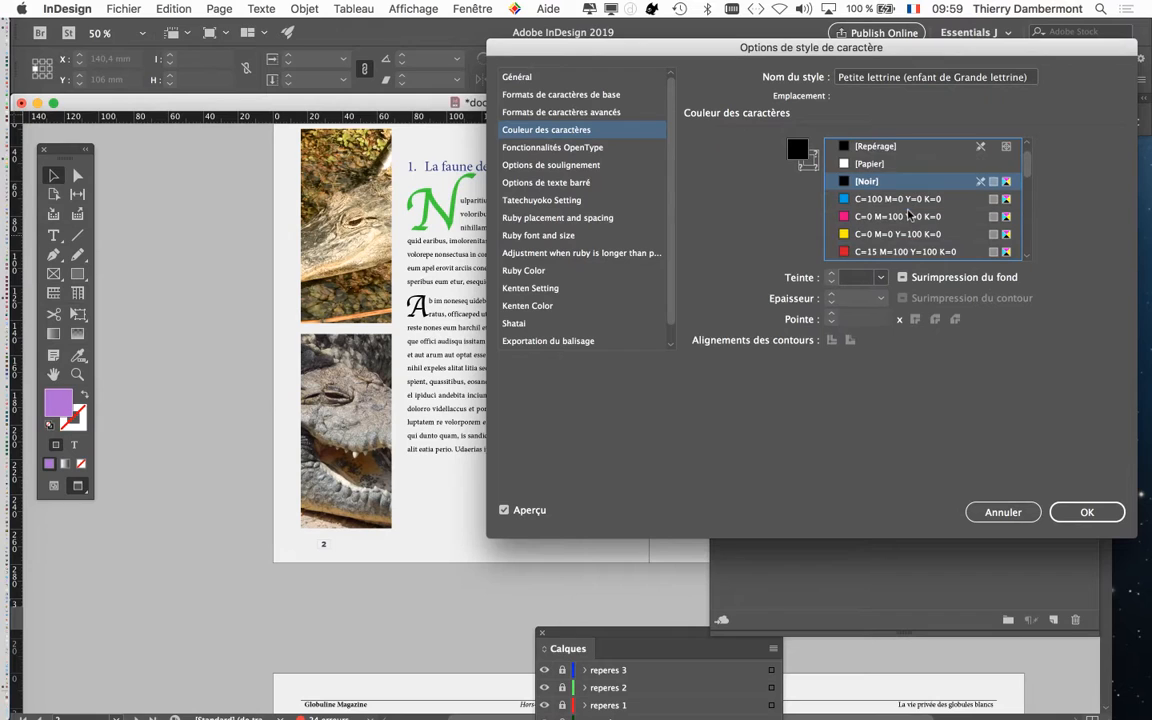
scroll(909, 218, down, 10)
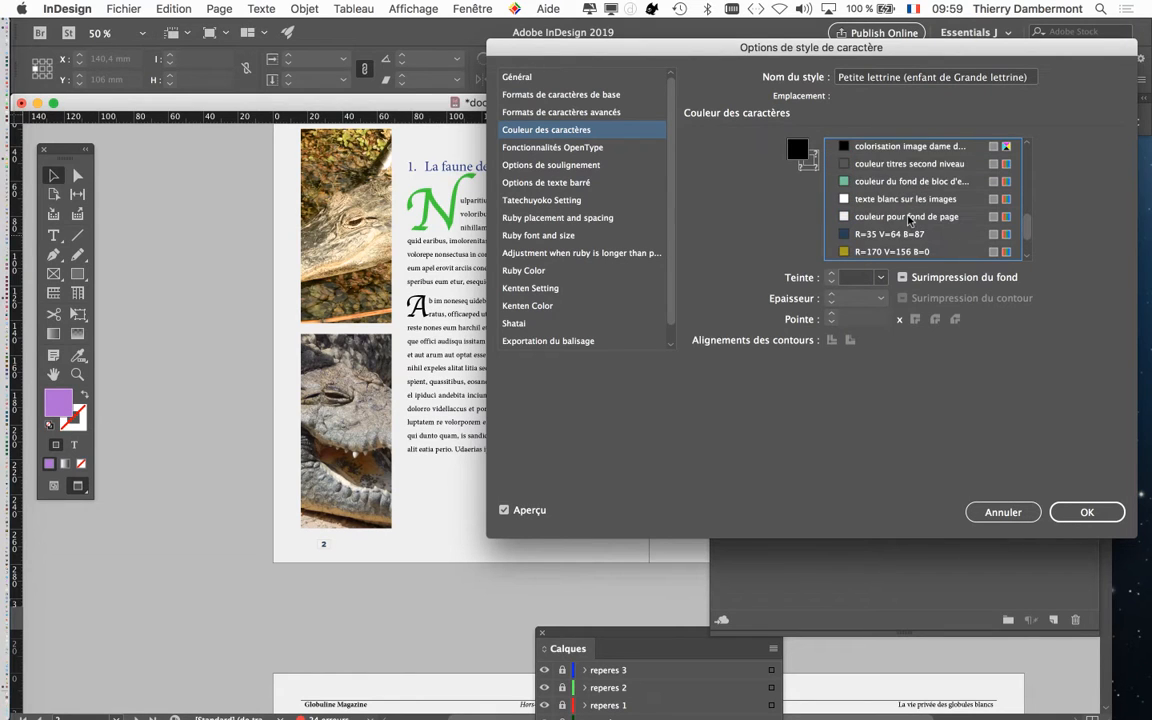
scroll(909, 218, down, 1)
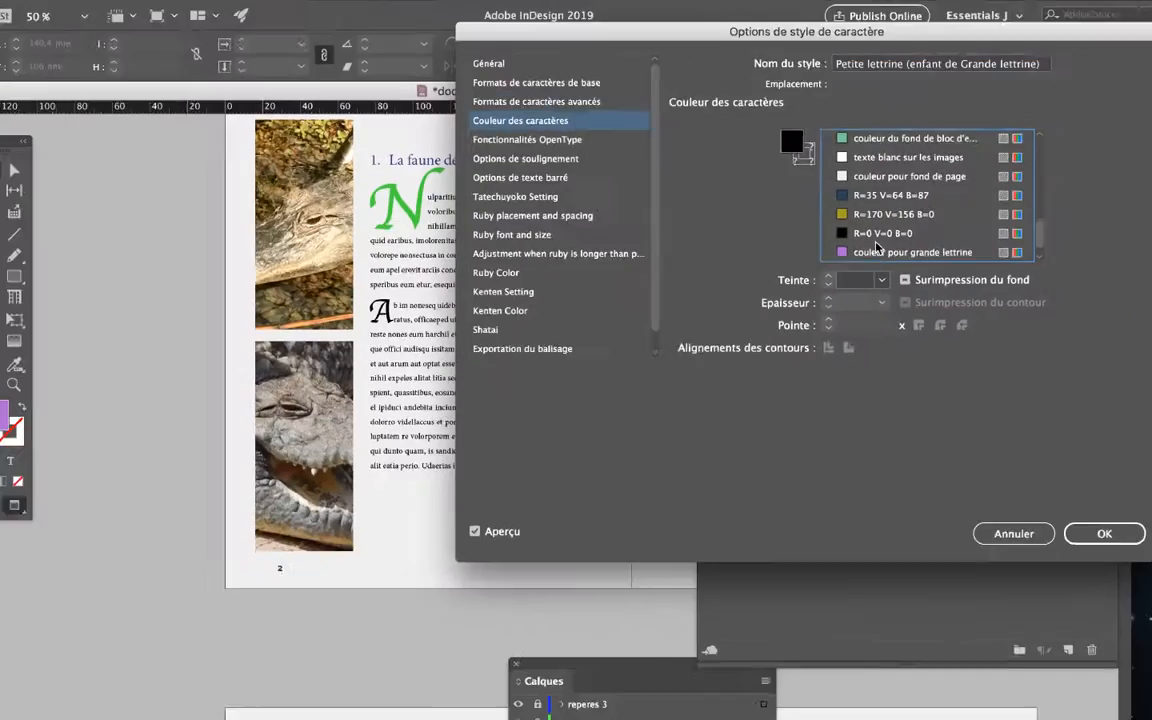
scroll(880, 260, up, 10)
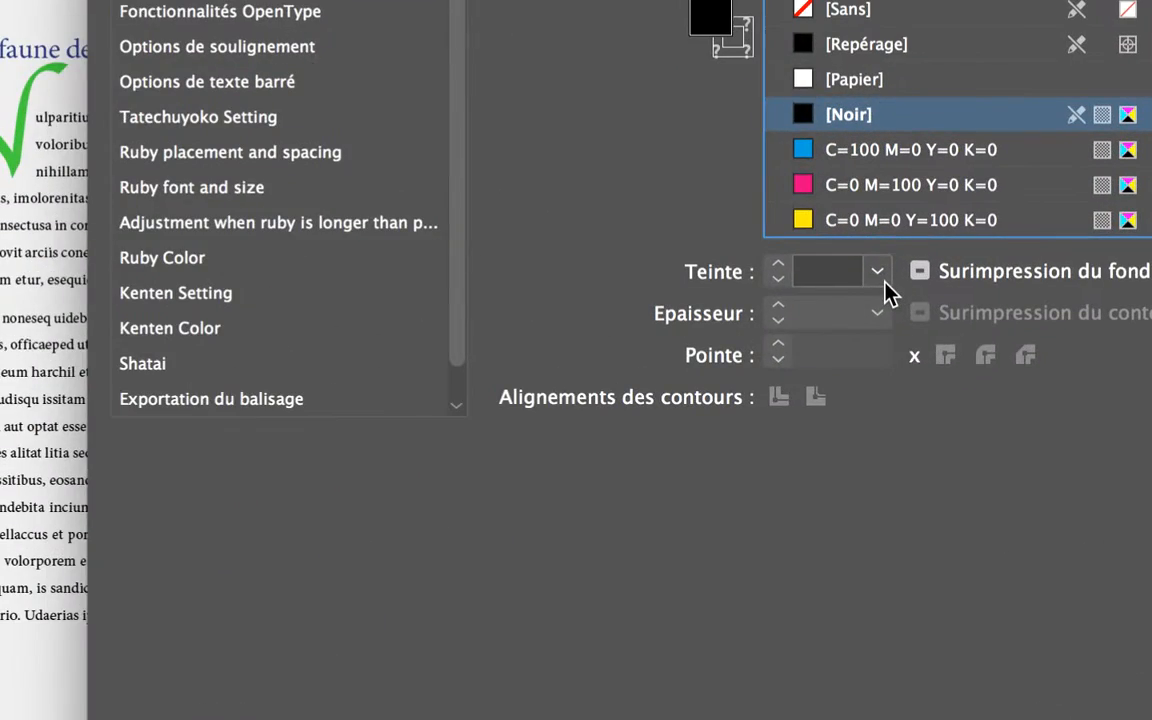
click(881, 278)
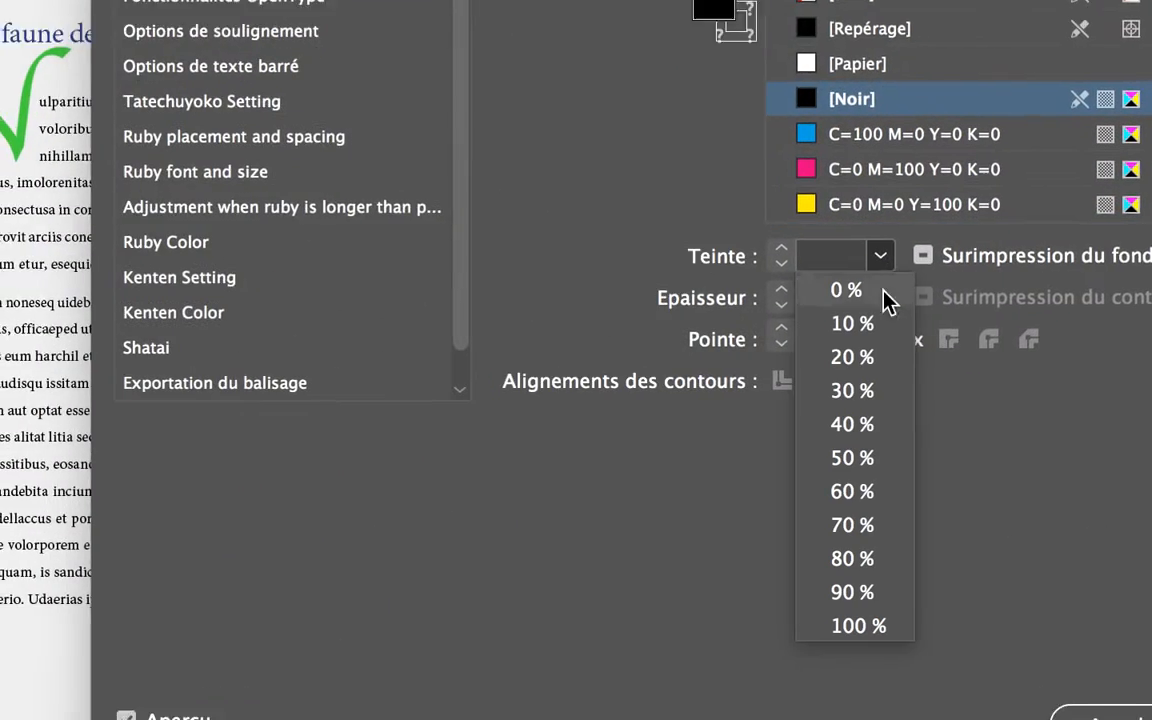
click(878, 363)
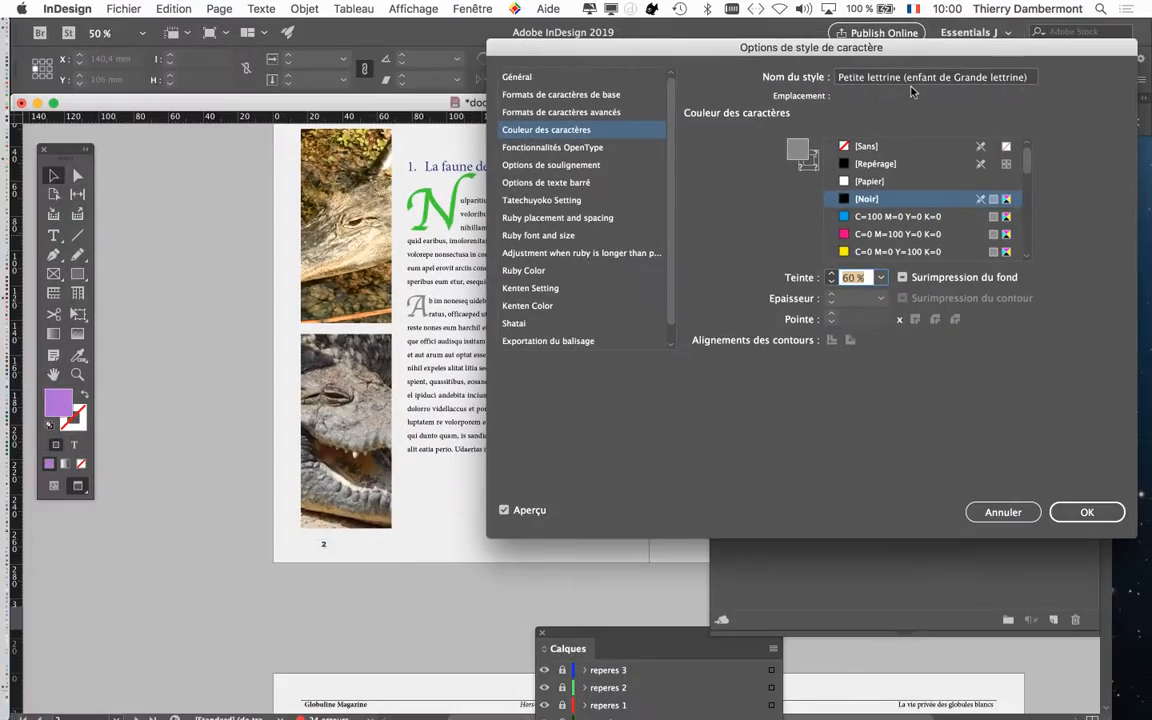
click(1080, 514)
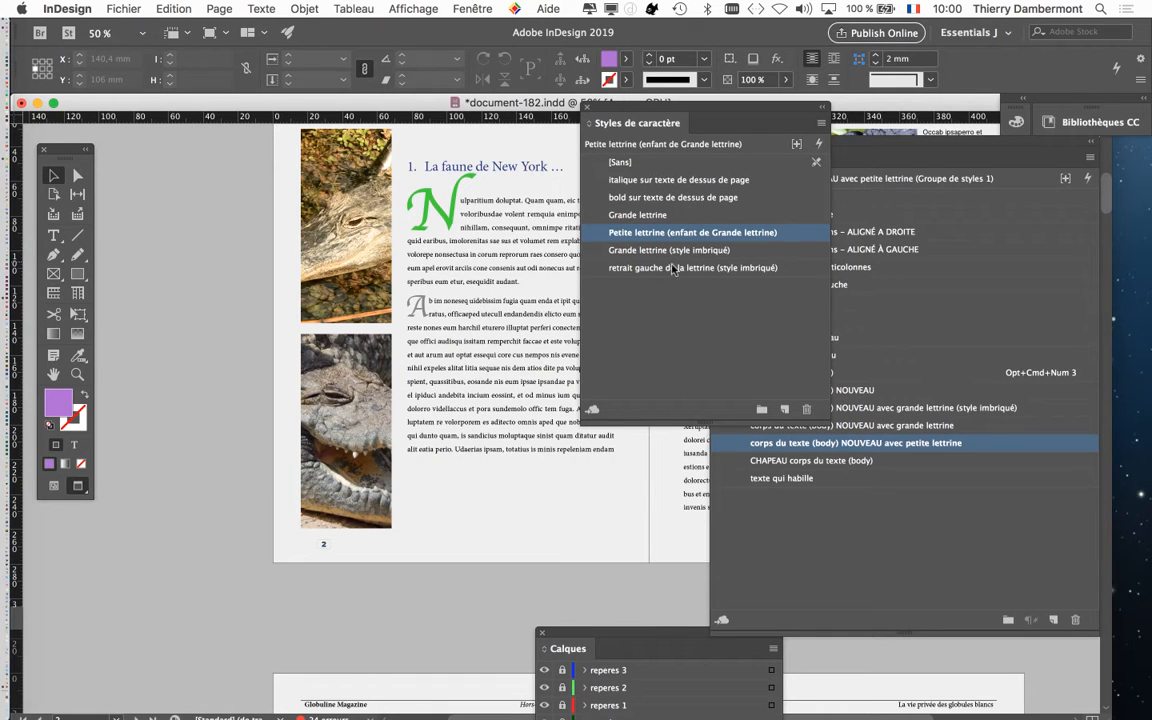
Try several swatches on the Grande lettrine style and settle on the cyan C=100 M=0 Y=0 K=0 as its character colour
click(724, 216)
double_click(724, 216)
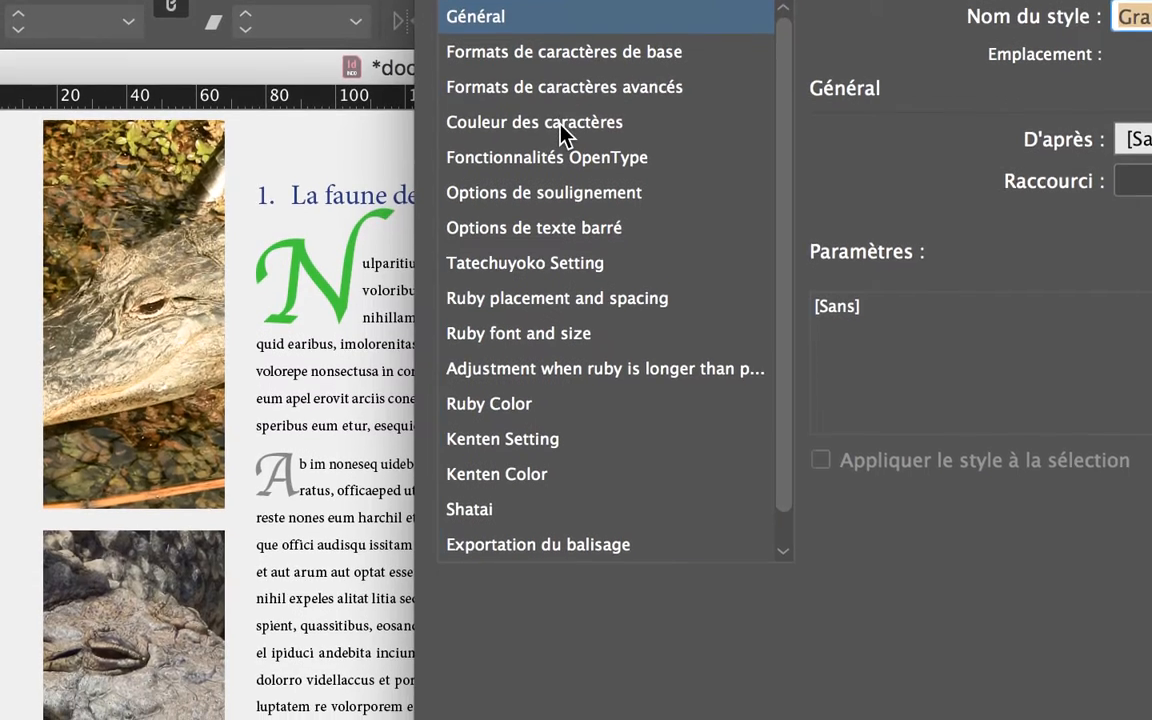
click(560, 132)
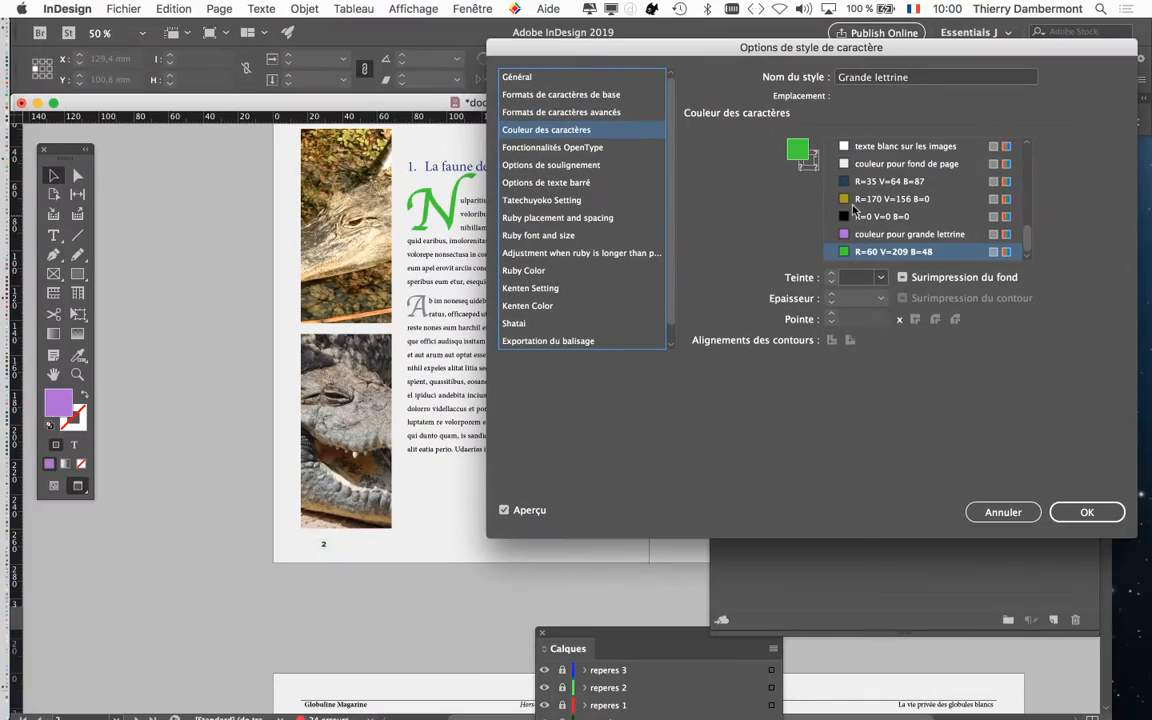
click(812, 231)
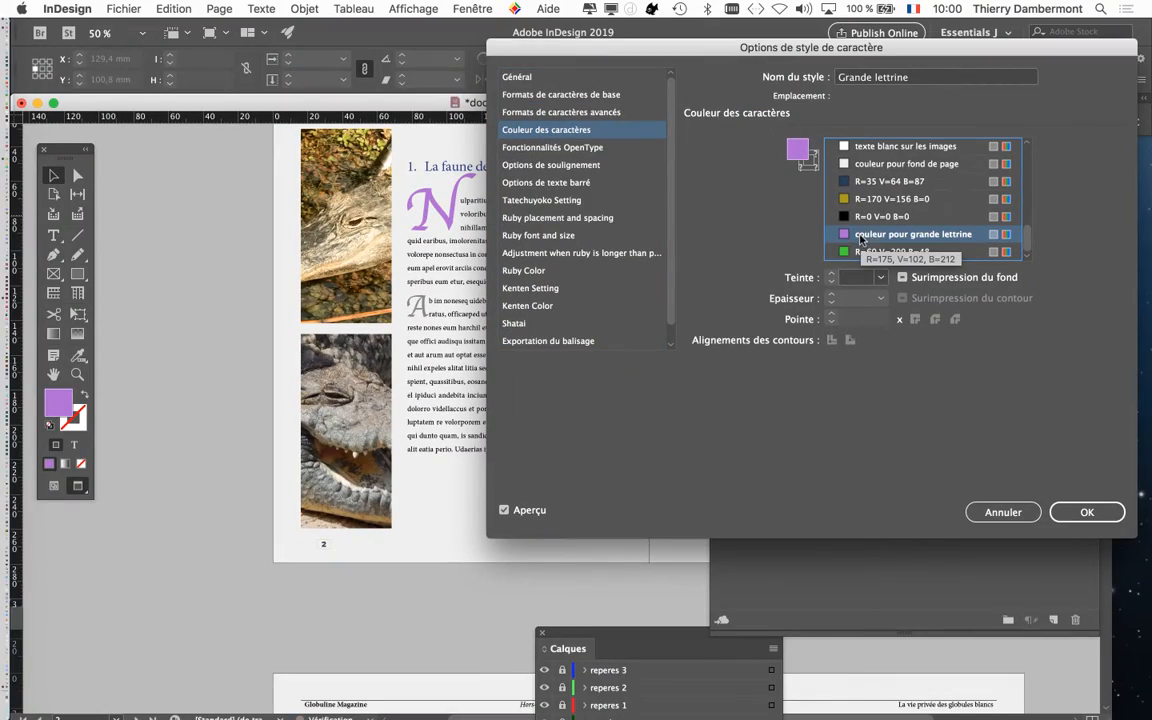
click(866, 200)
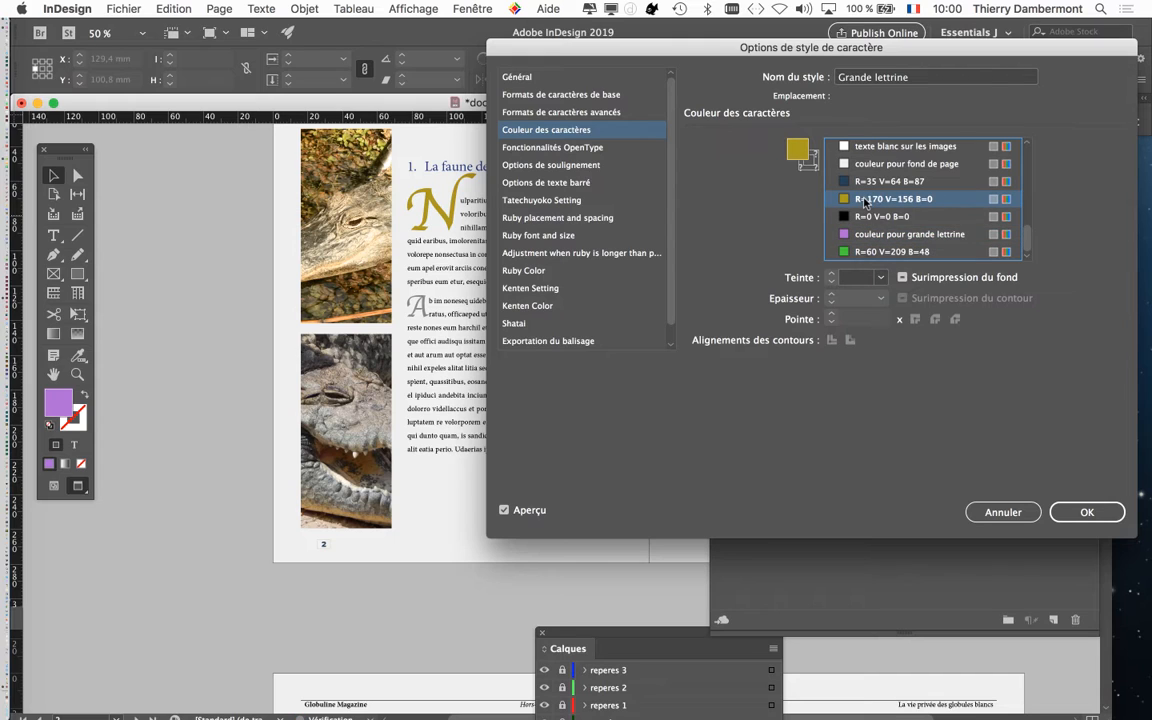
scroll(868, 211, up, 5)
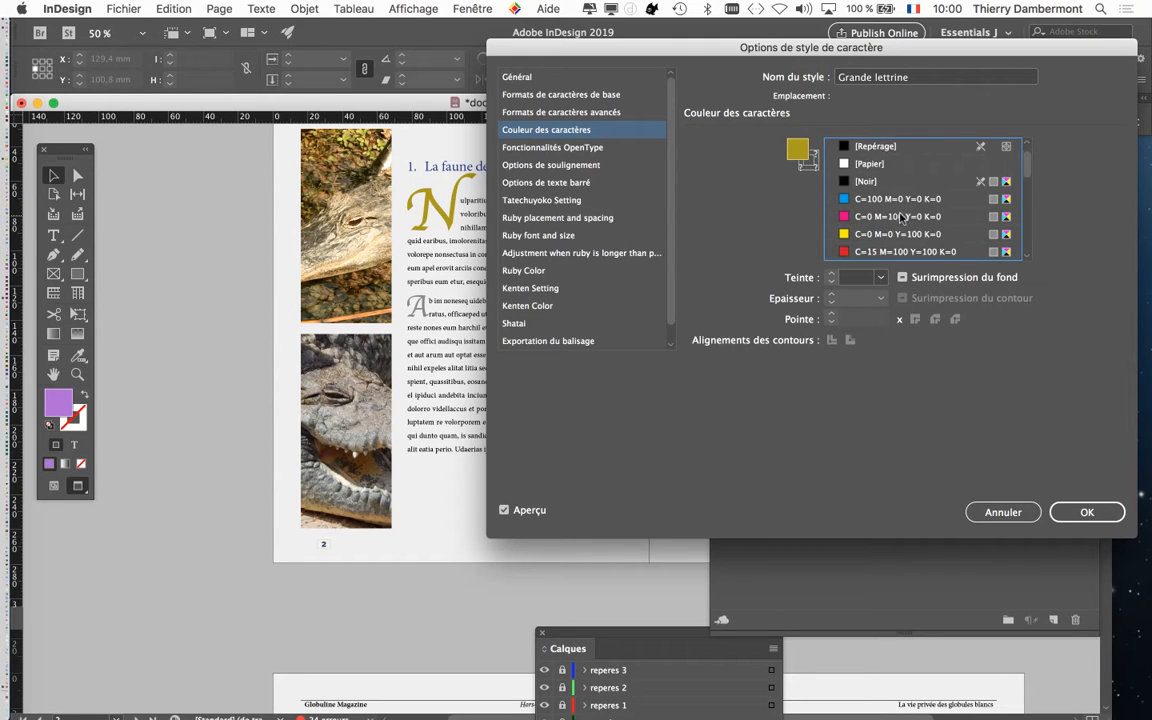
click(889, 217)
click(886, 233)
key(Down)
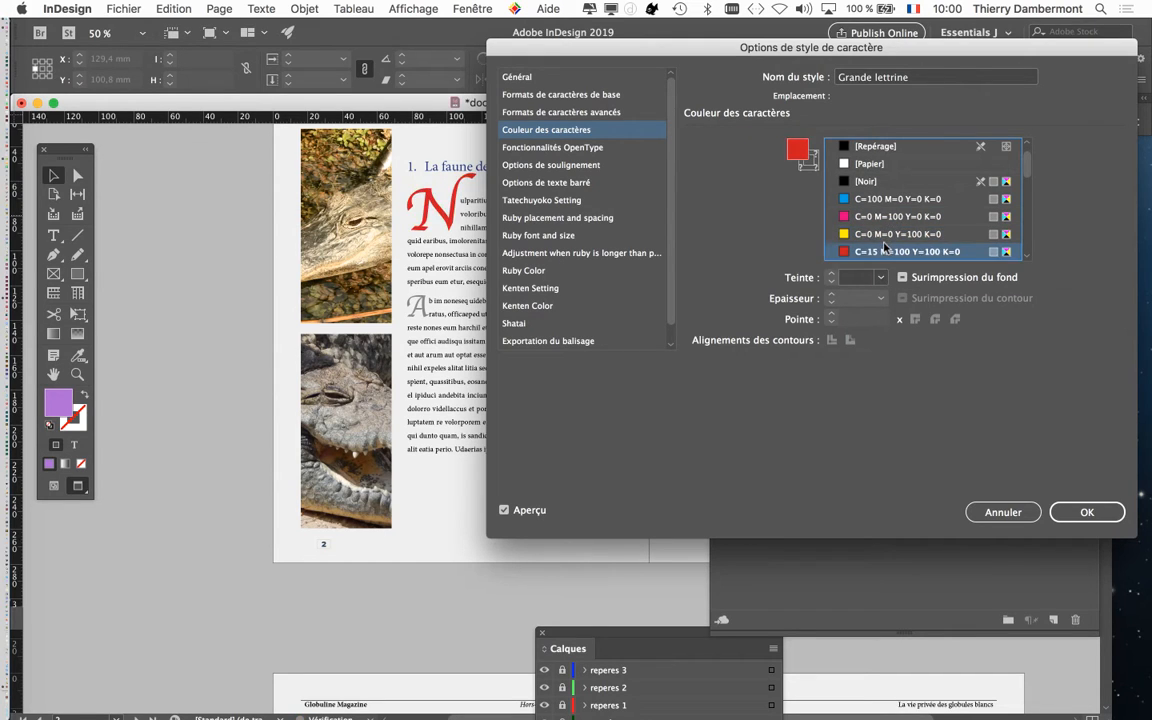
key(Up)
key(Up)
key(Up)
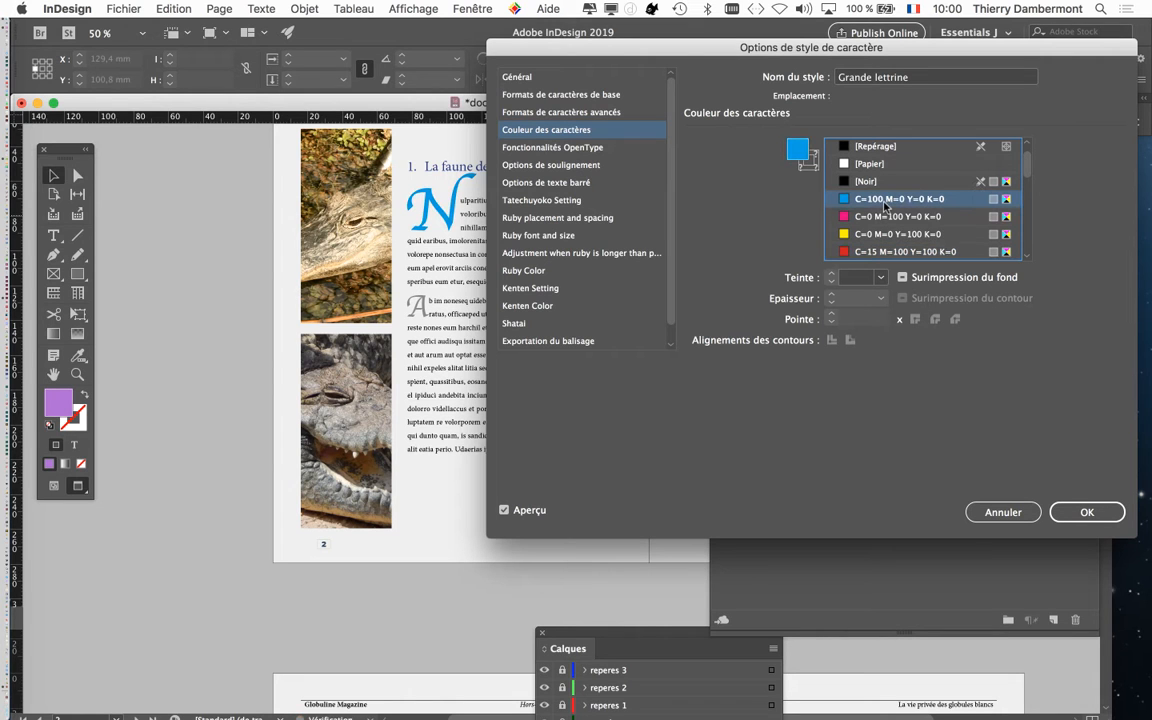
Set the tint of the Grande lettrine style's cyan to 60 % and apply the style changes
click(879, 278)
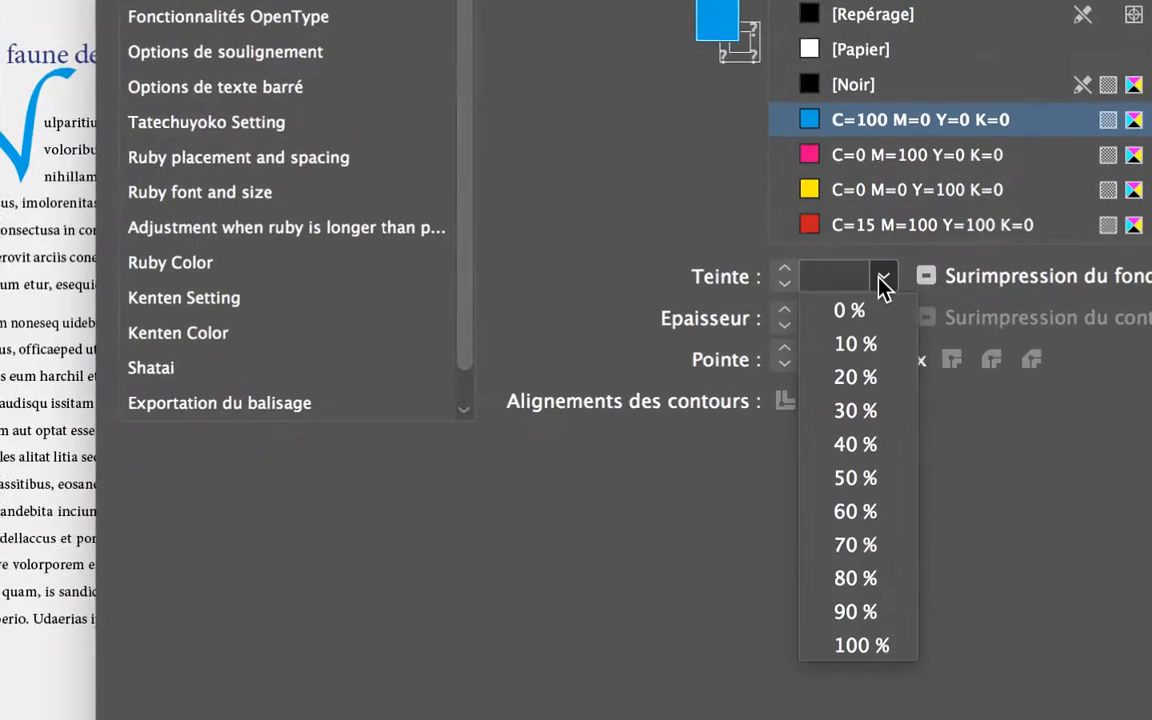
click(877, 356)
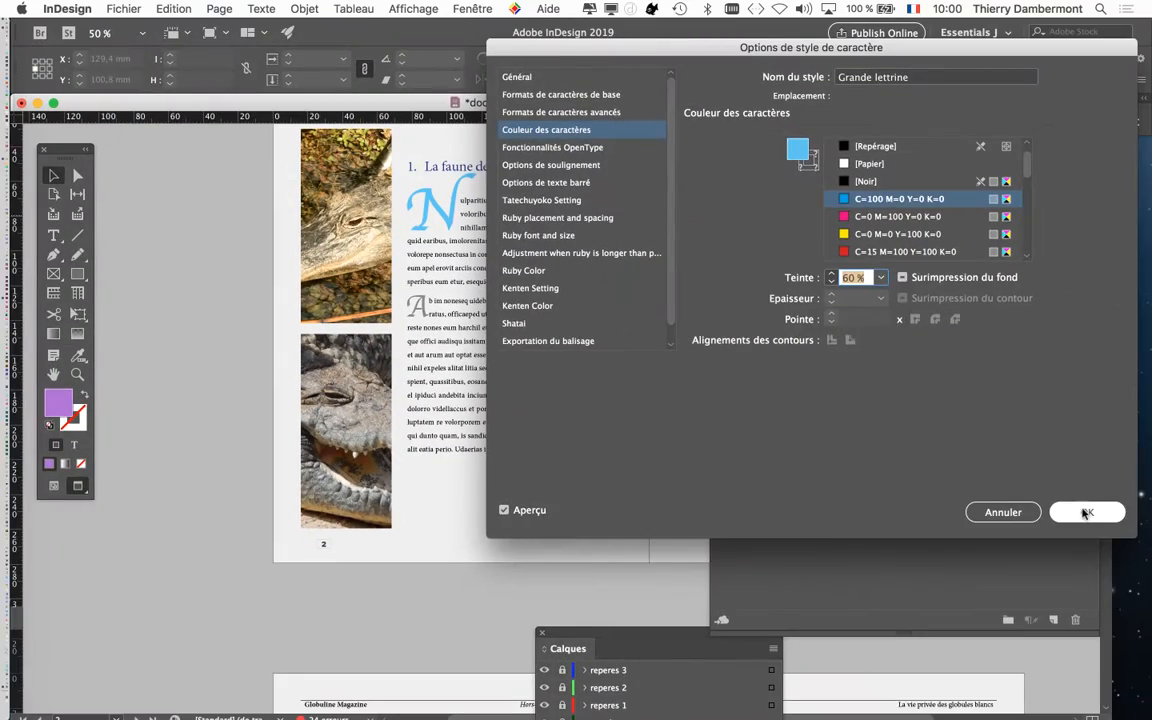
click(1084, 510)
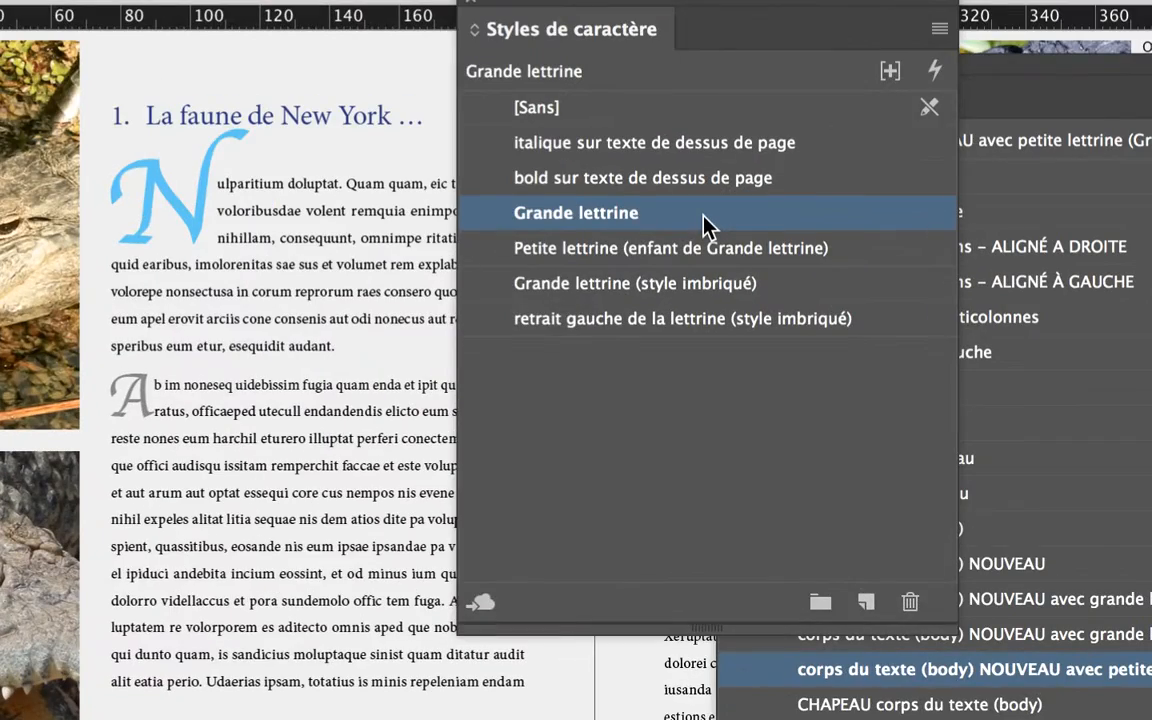
Try several font families on the Grande lettrine style, apply Abadi MT Condensed Light to it, and close the Glyphs window
click(703, 220)
double_click(720, 225)
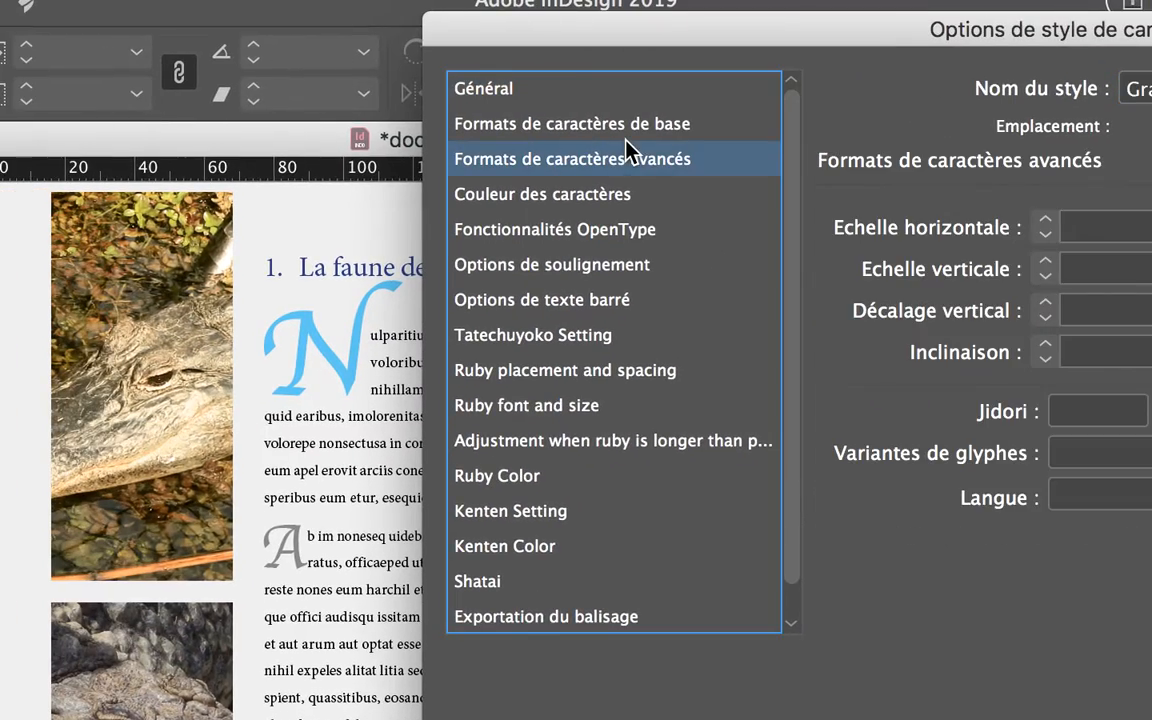
click(627, 130)
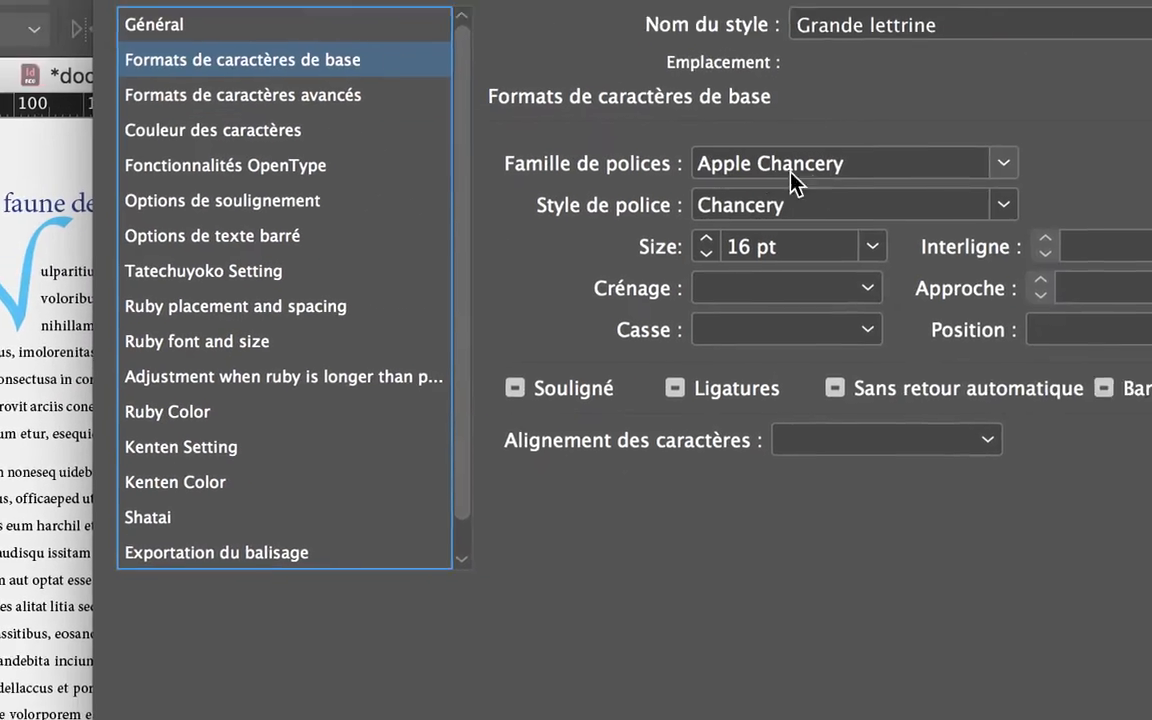
click(818, 170)
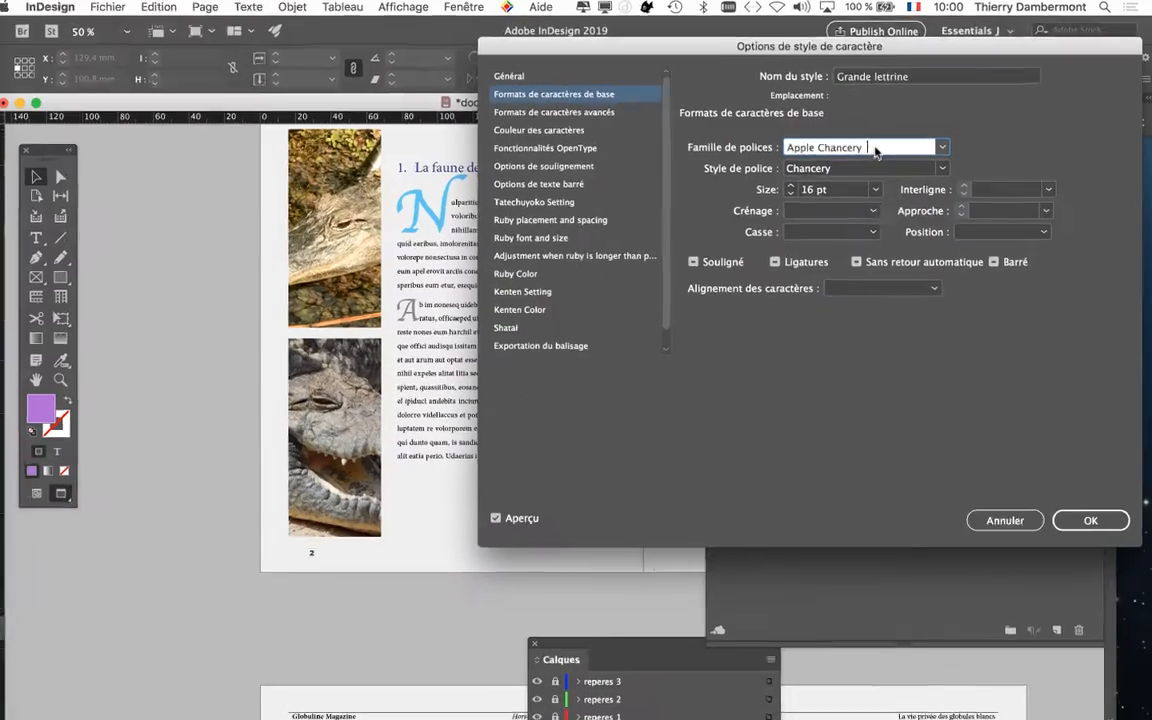
key(Down)
key(Down)
key(Down)
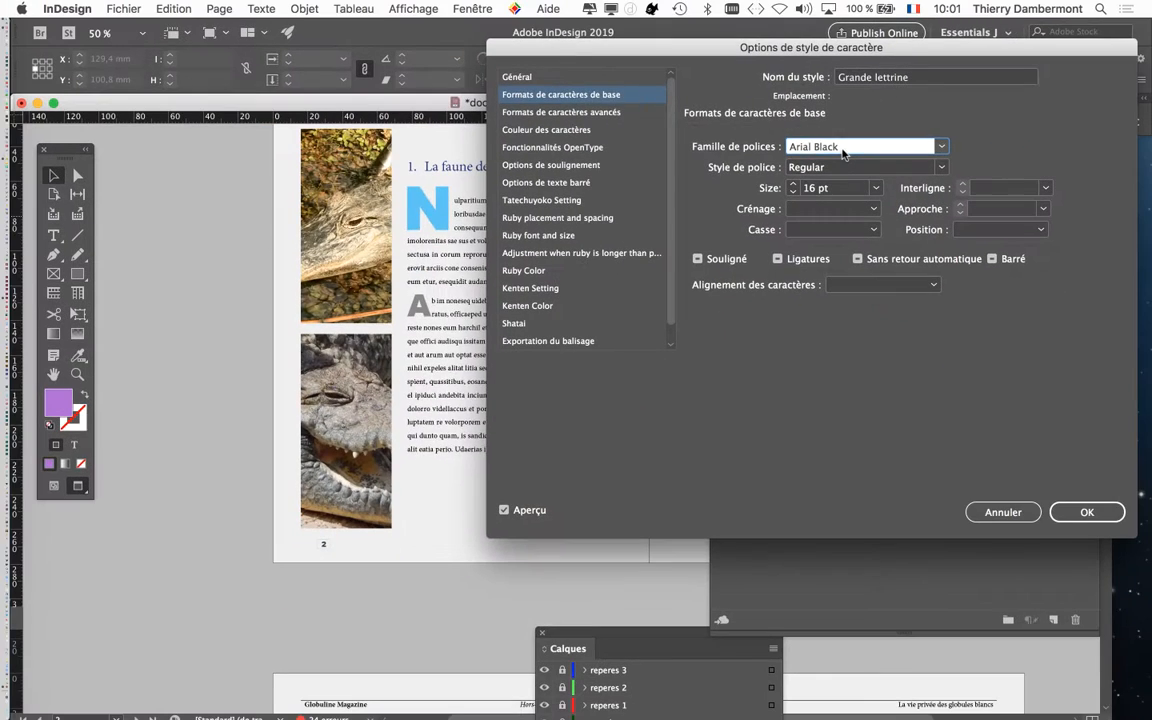
scroll(808, 164, down, 10)
scroll(808, 164, up, 10)
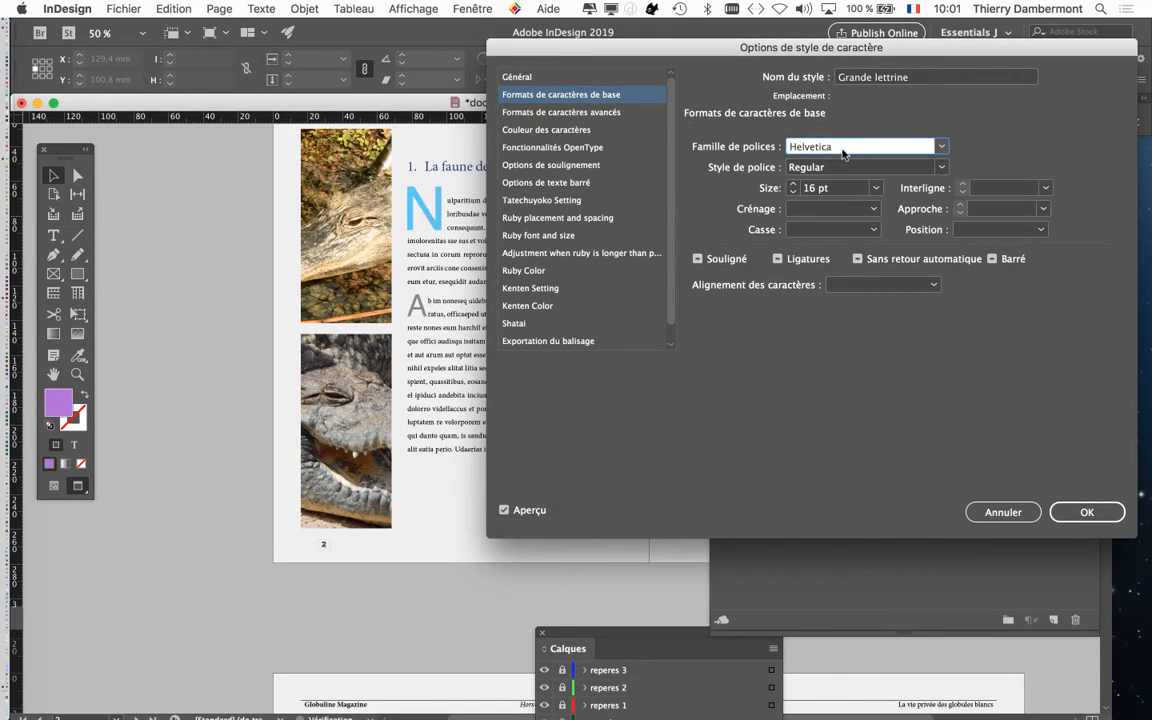
scroll(843, 153, up, 10)
scroll(843, 153, down, 10)
scroll(843, 153, up, 10)
scroll(843, 153, down, 5)
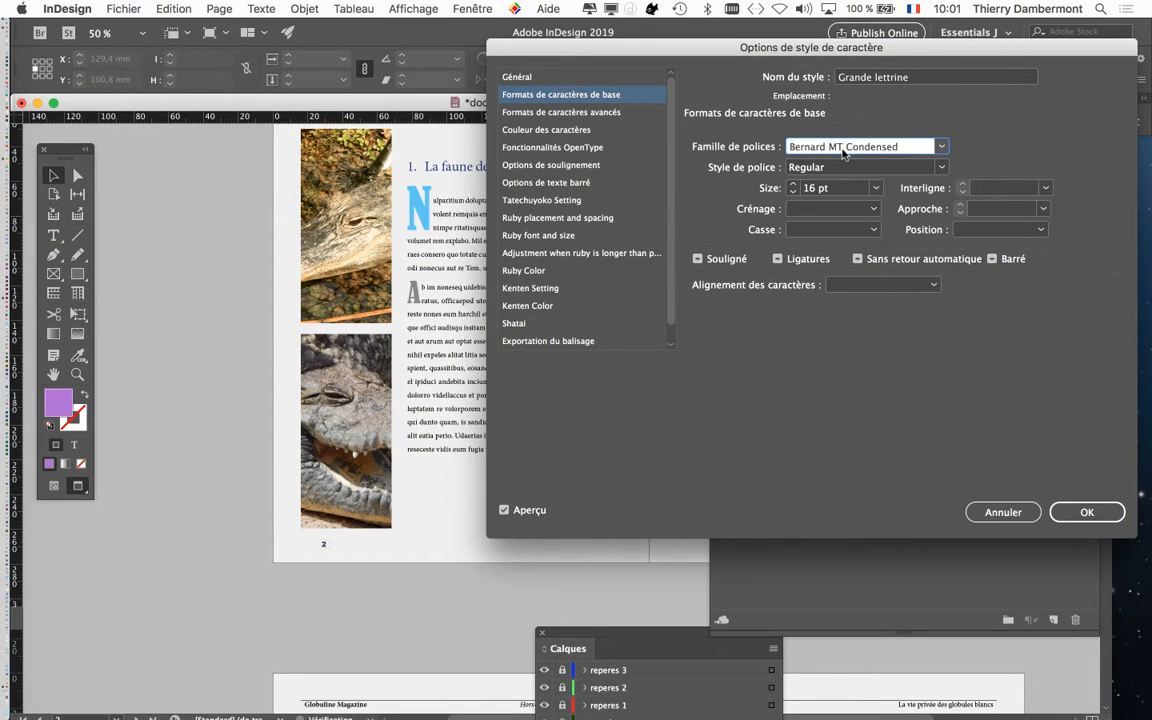
scroll(843, 153, up, 2)
scroll(843, 153, down, 10)
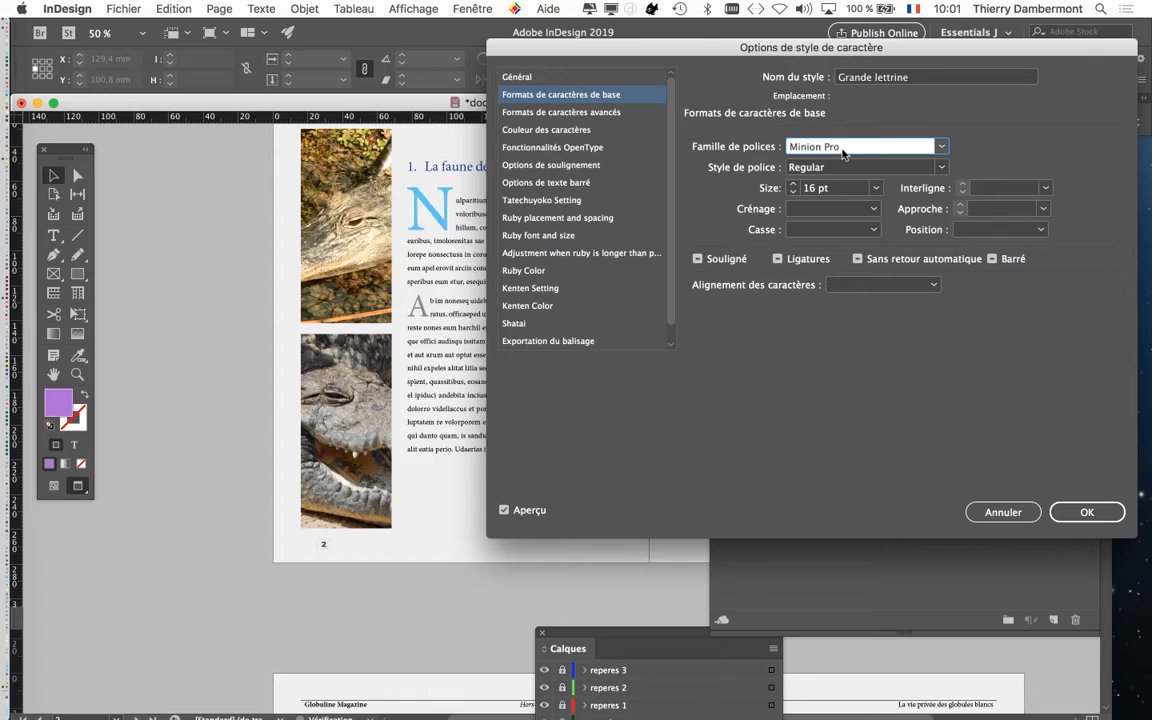
scroll(843, 153, up, 15)
scroll(843, 153, down, 1)
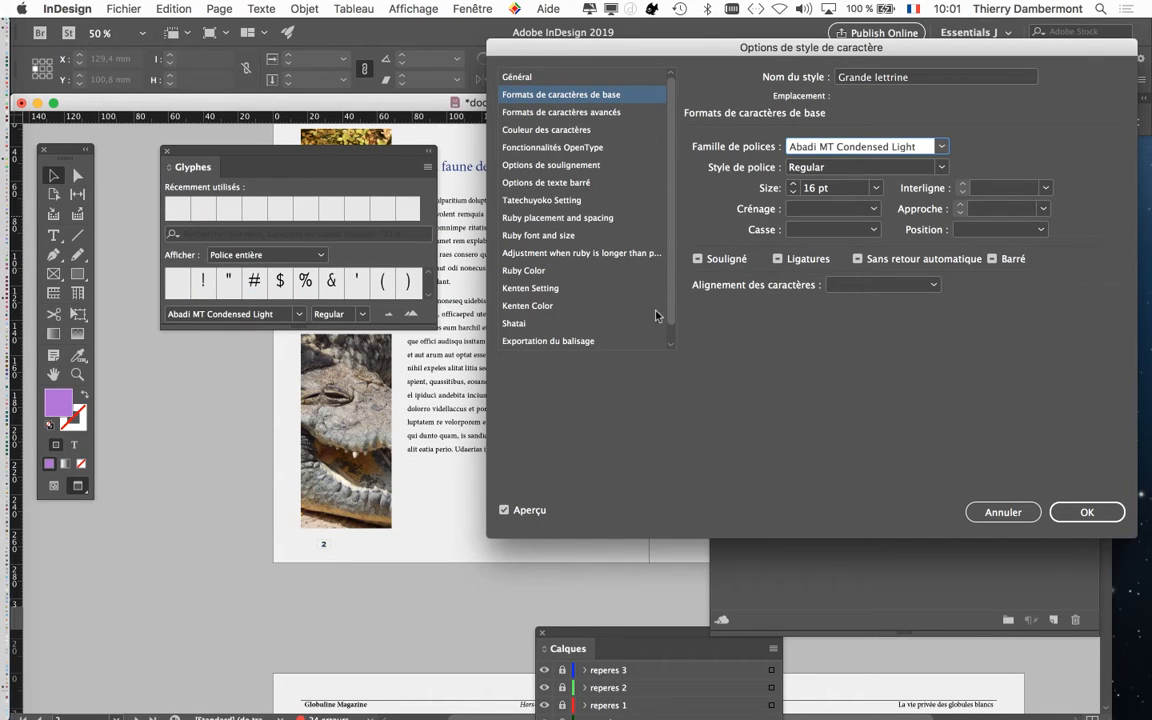
click(1087, 511)
click(166, 152)
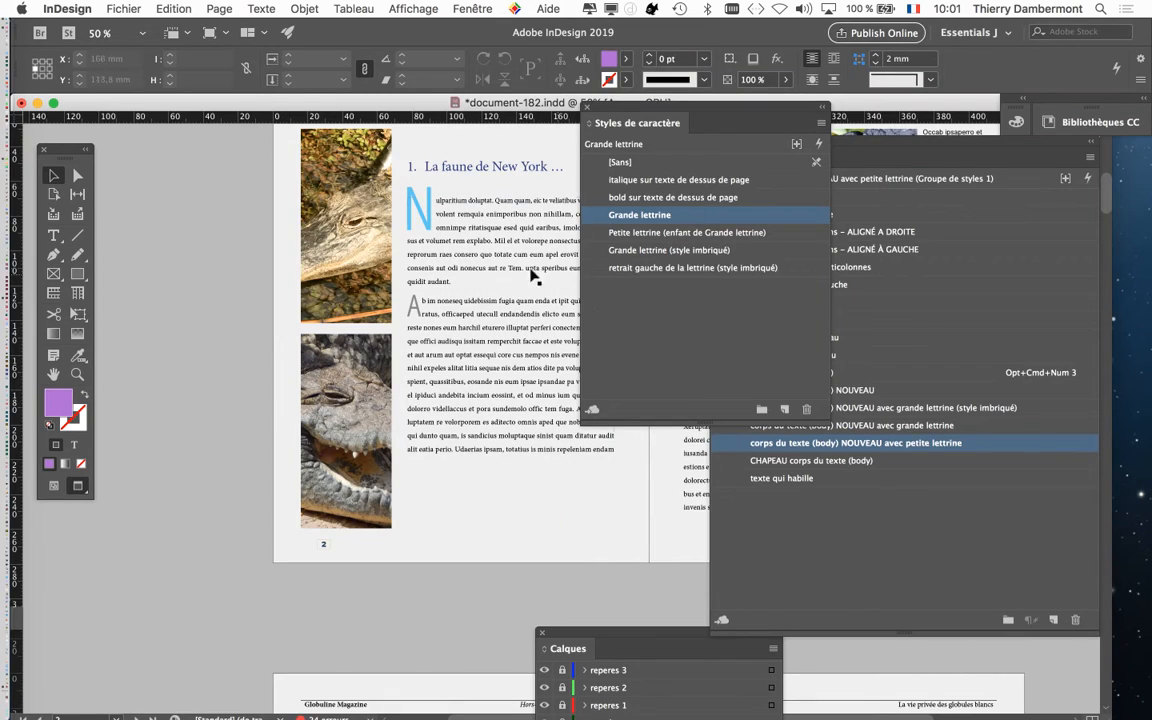